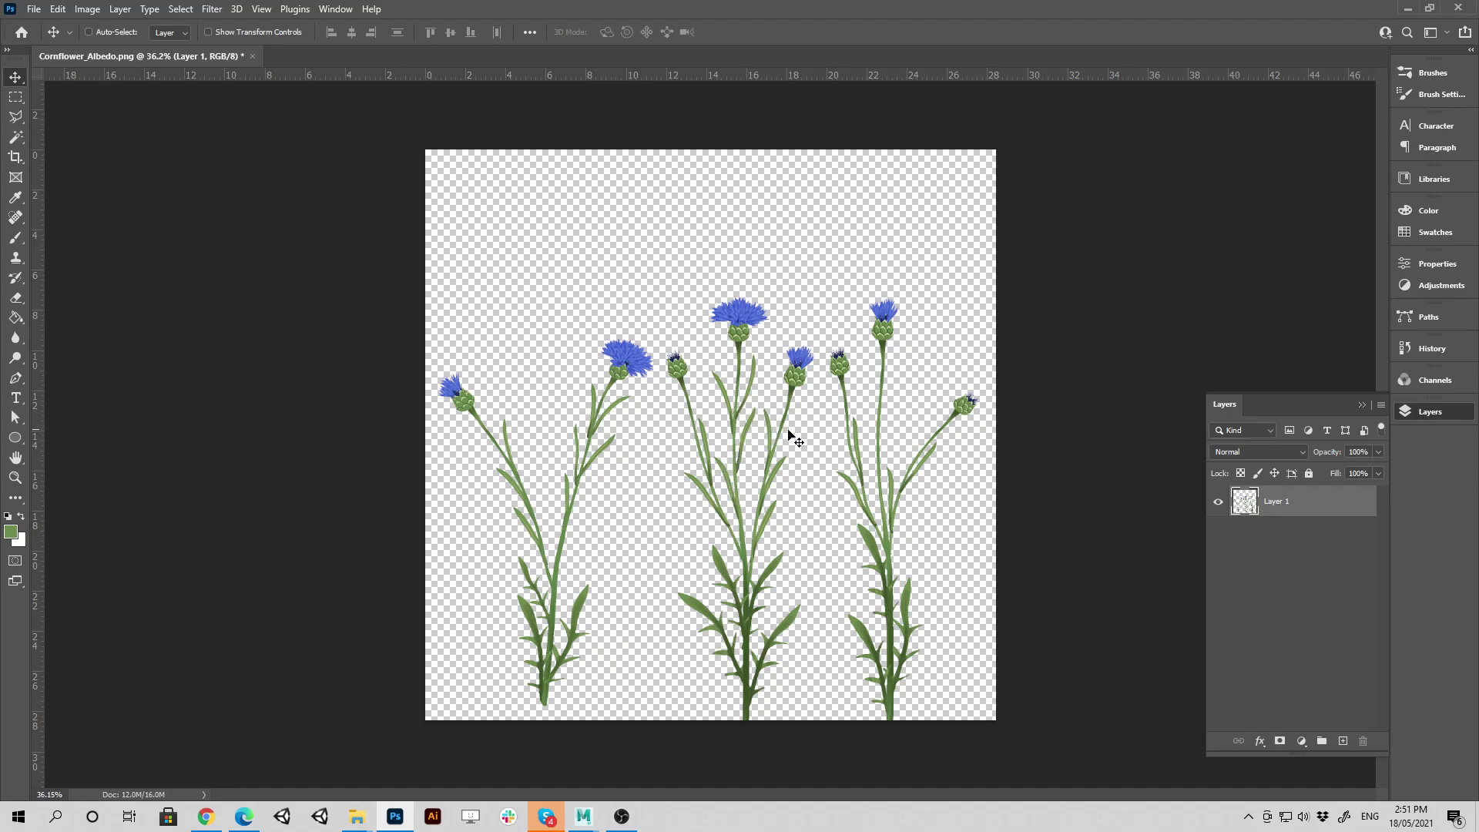
Add a layer mask to Layer 1 generated from its transparency, masking the cornflower shapes
click(120, 9)
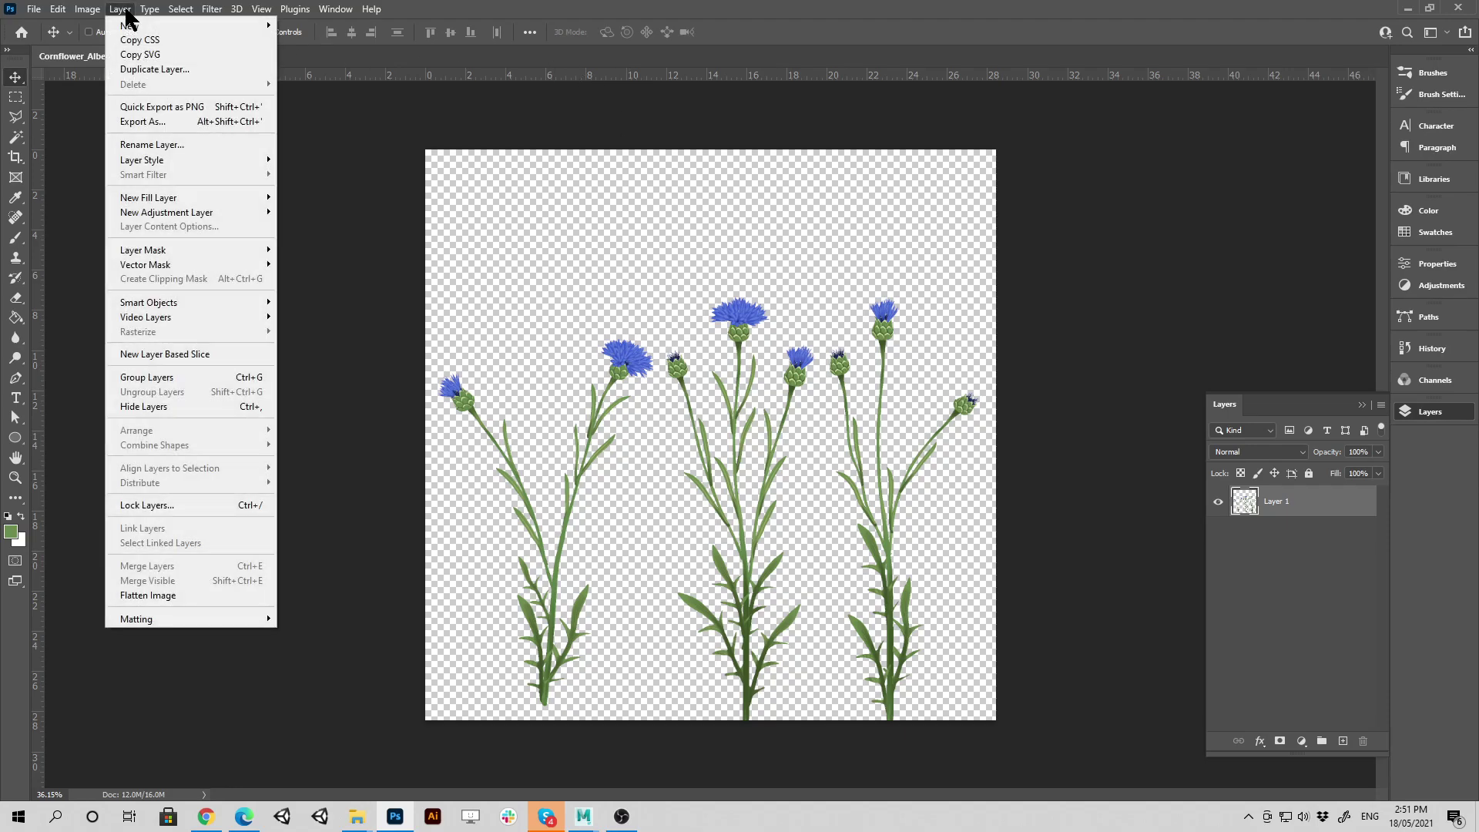
mouse_move(180, 254)
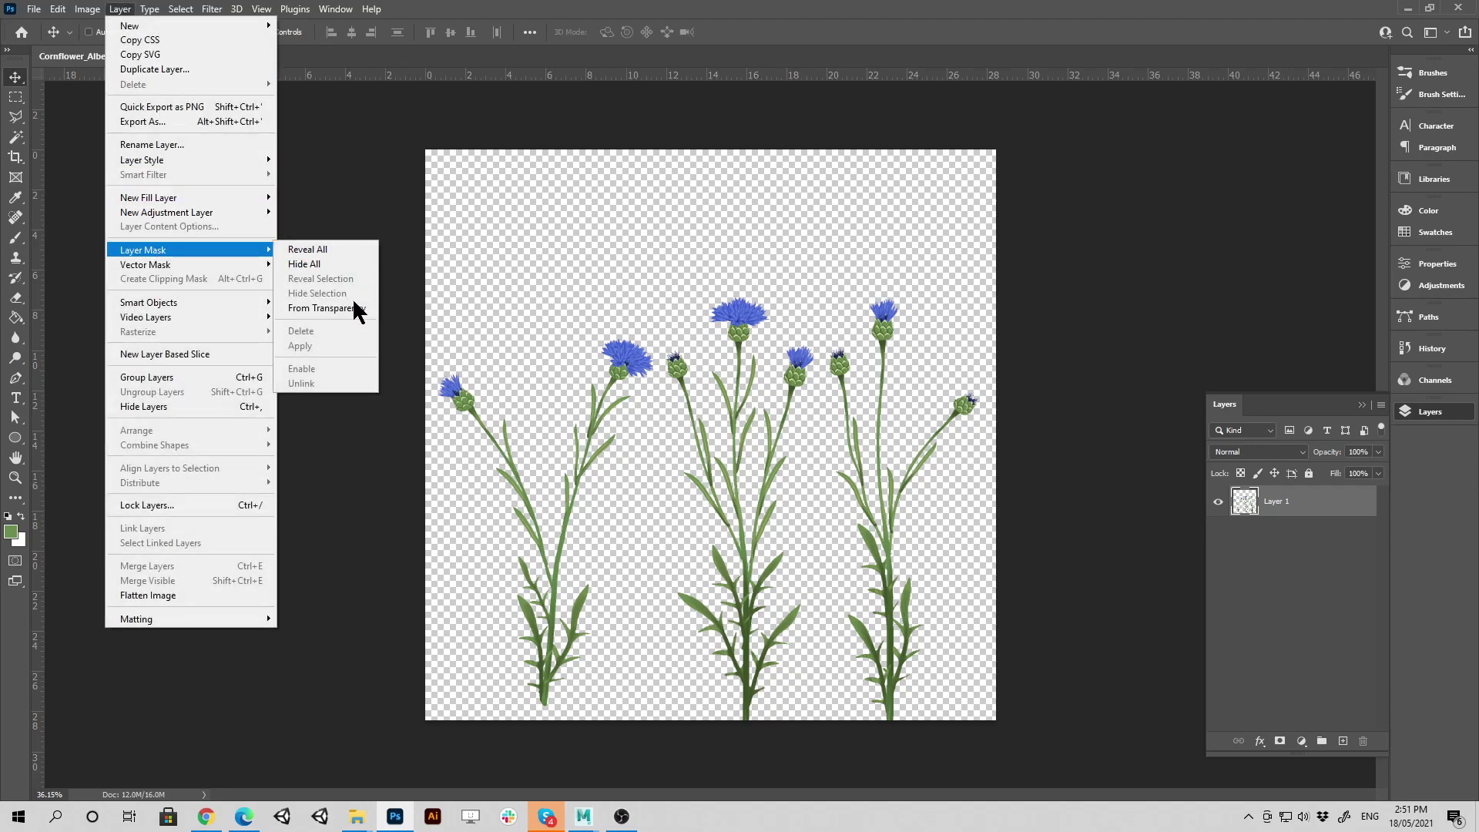
click(121, 10)
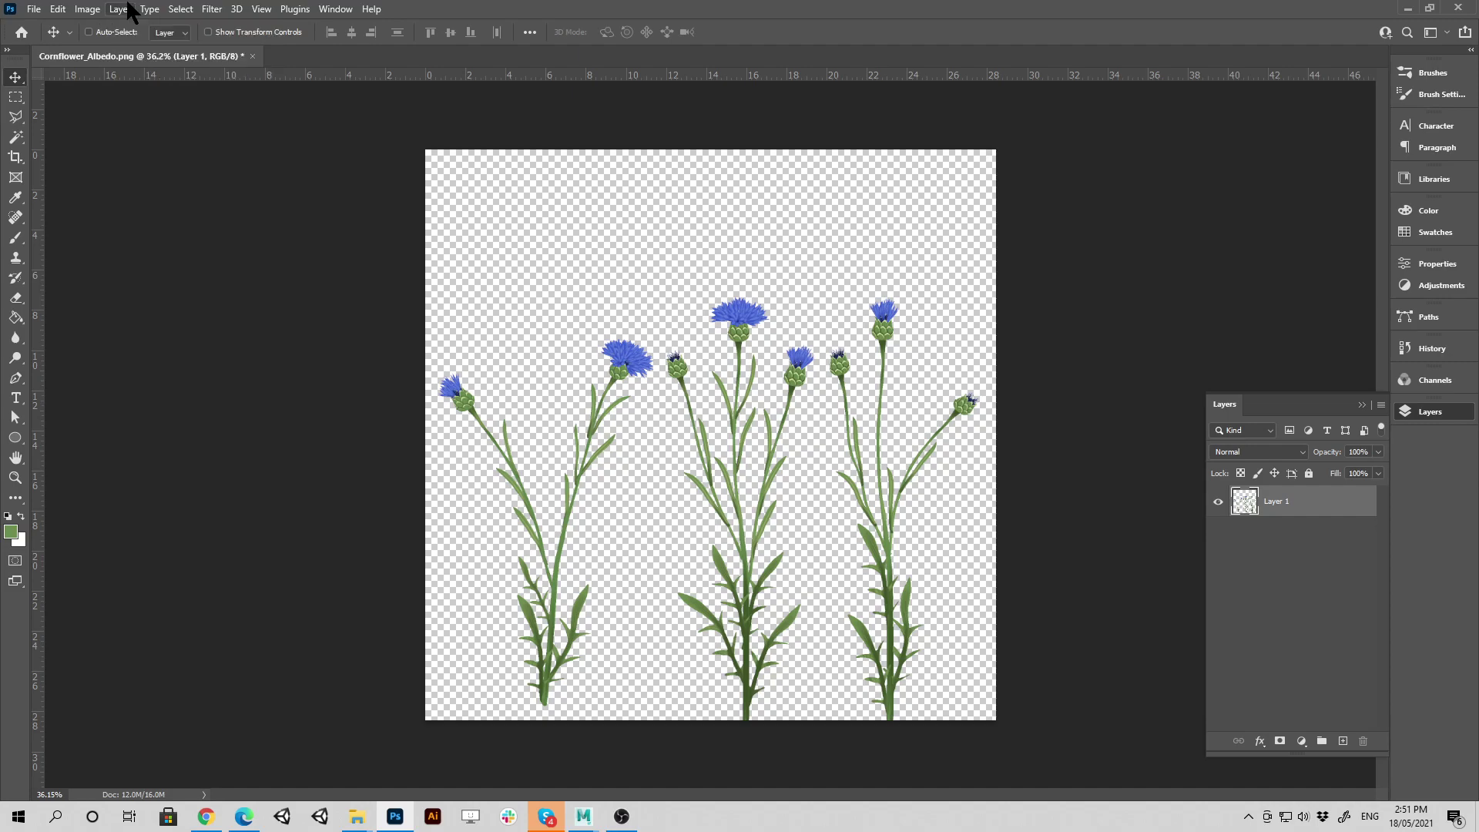
click(120, 9)
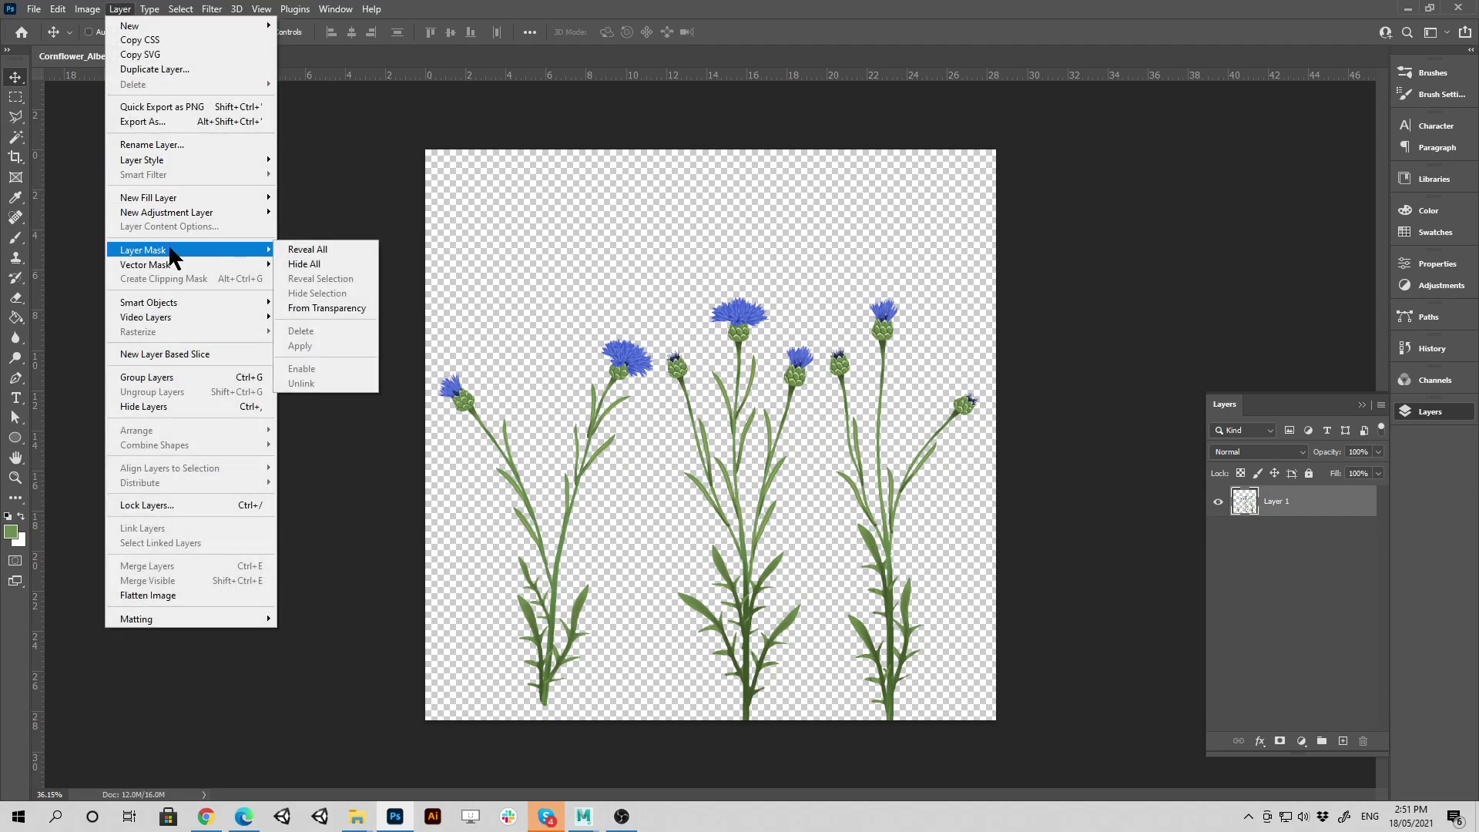
mouse_move(231, 250)
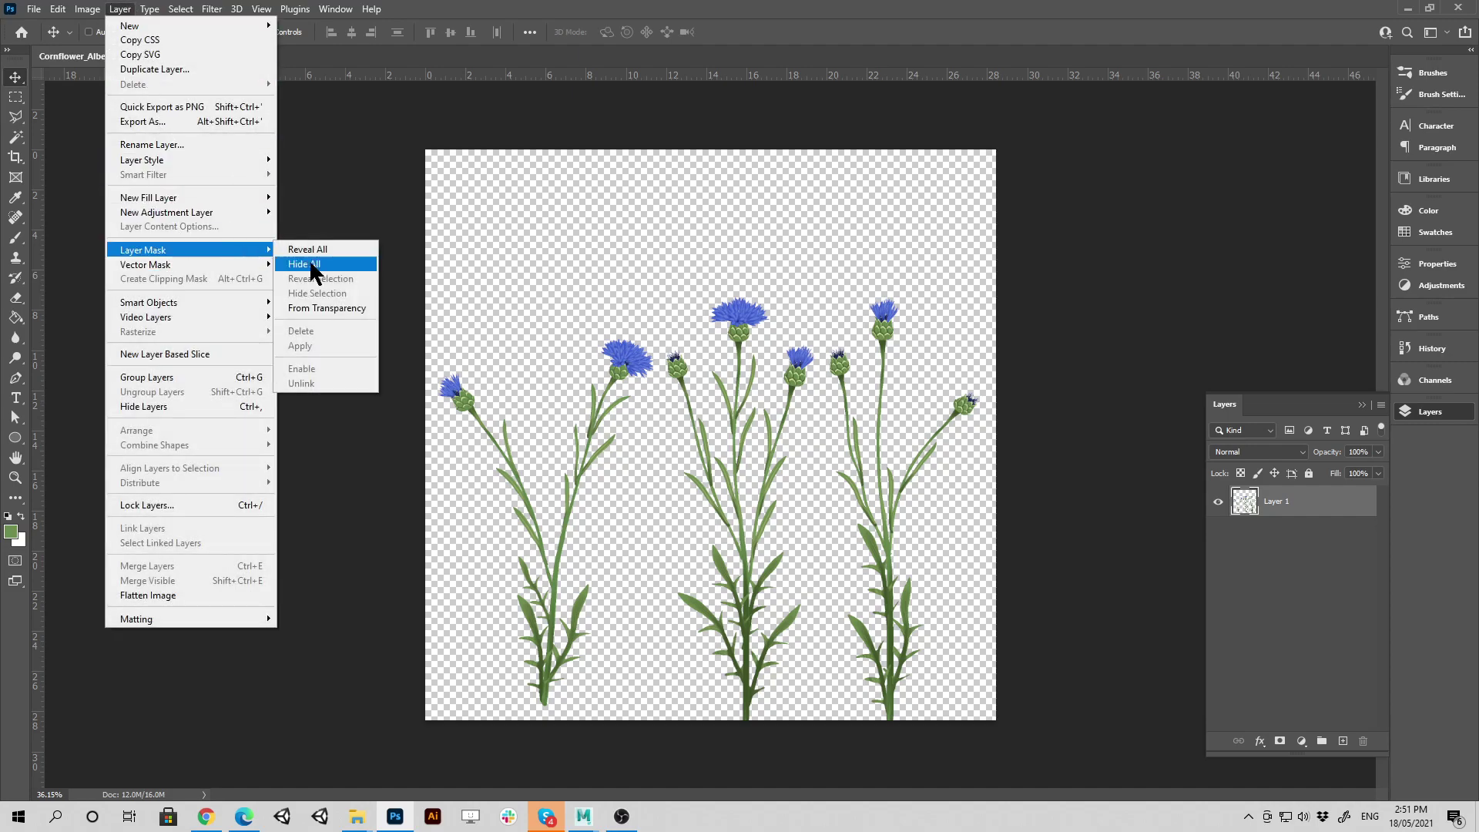
click(339, 308)
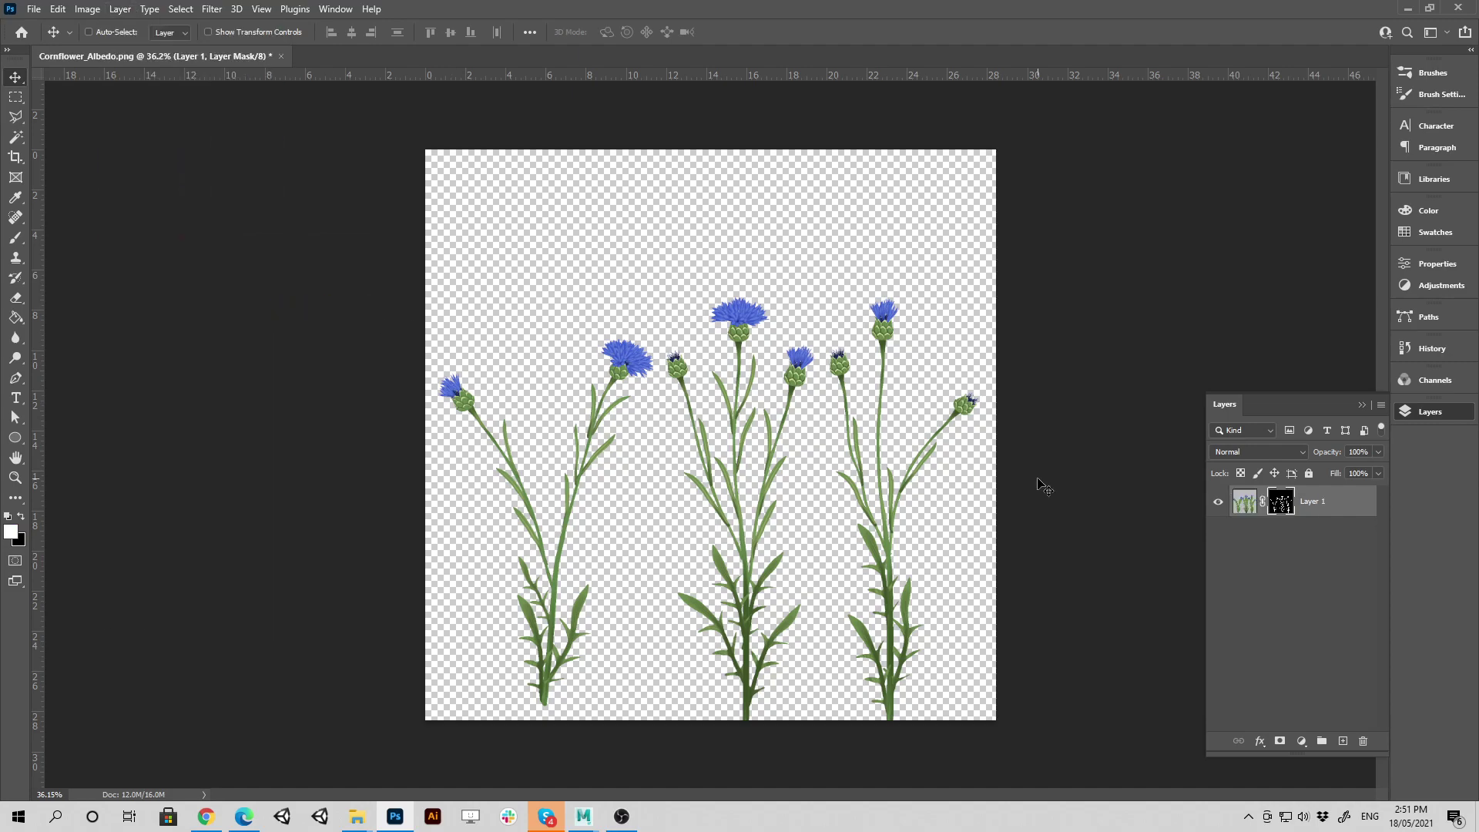
right_click(1276, 509)
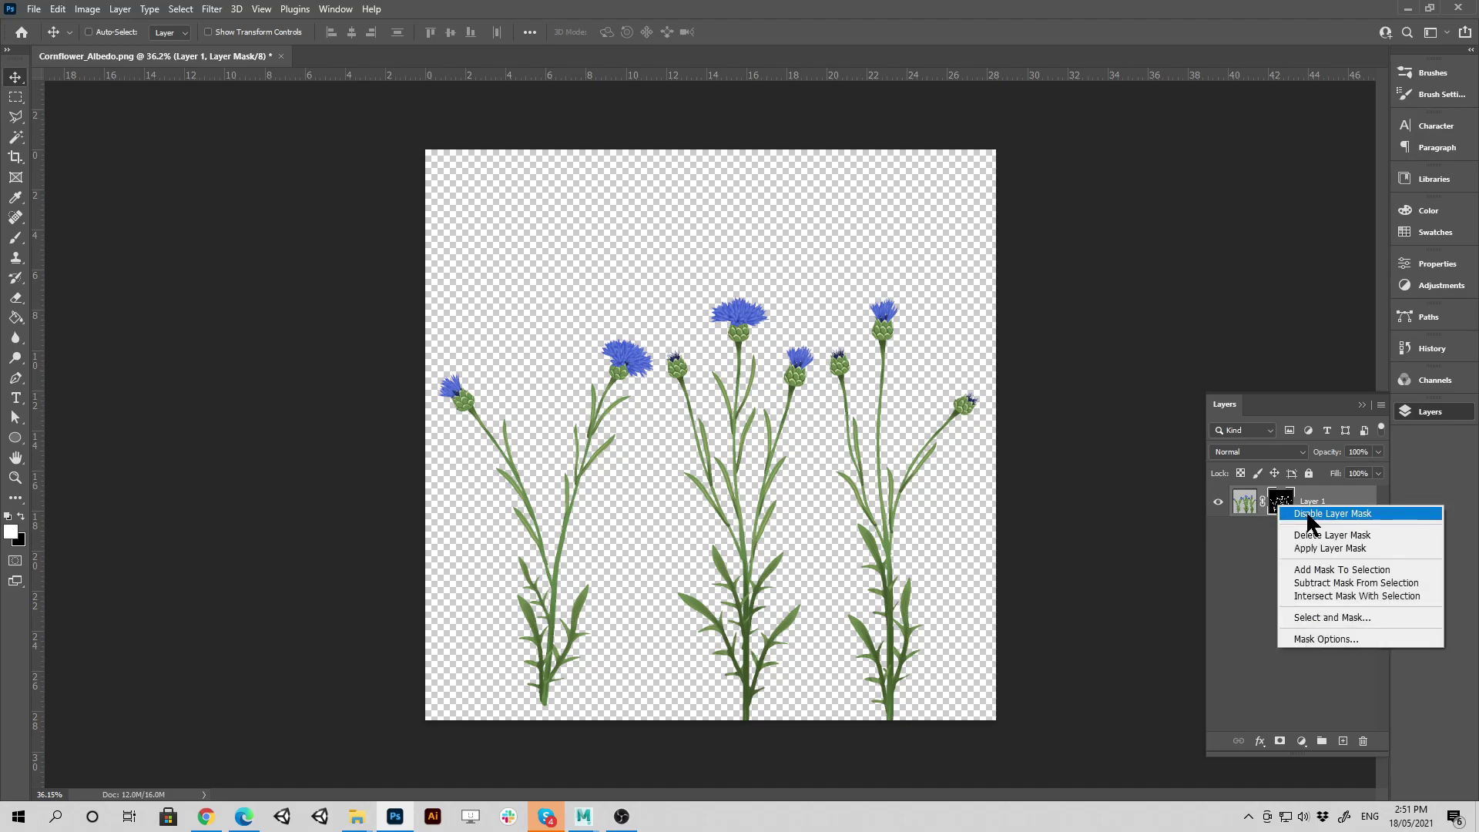
click(1310, 516)
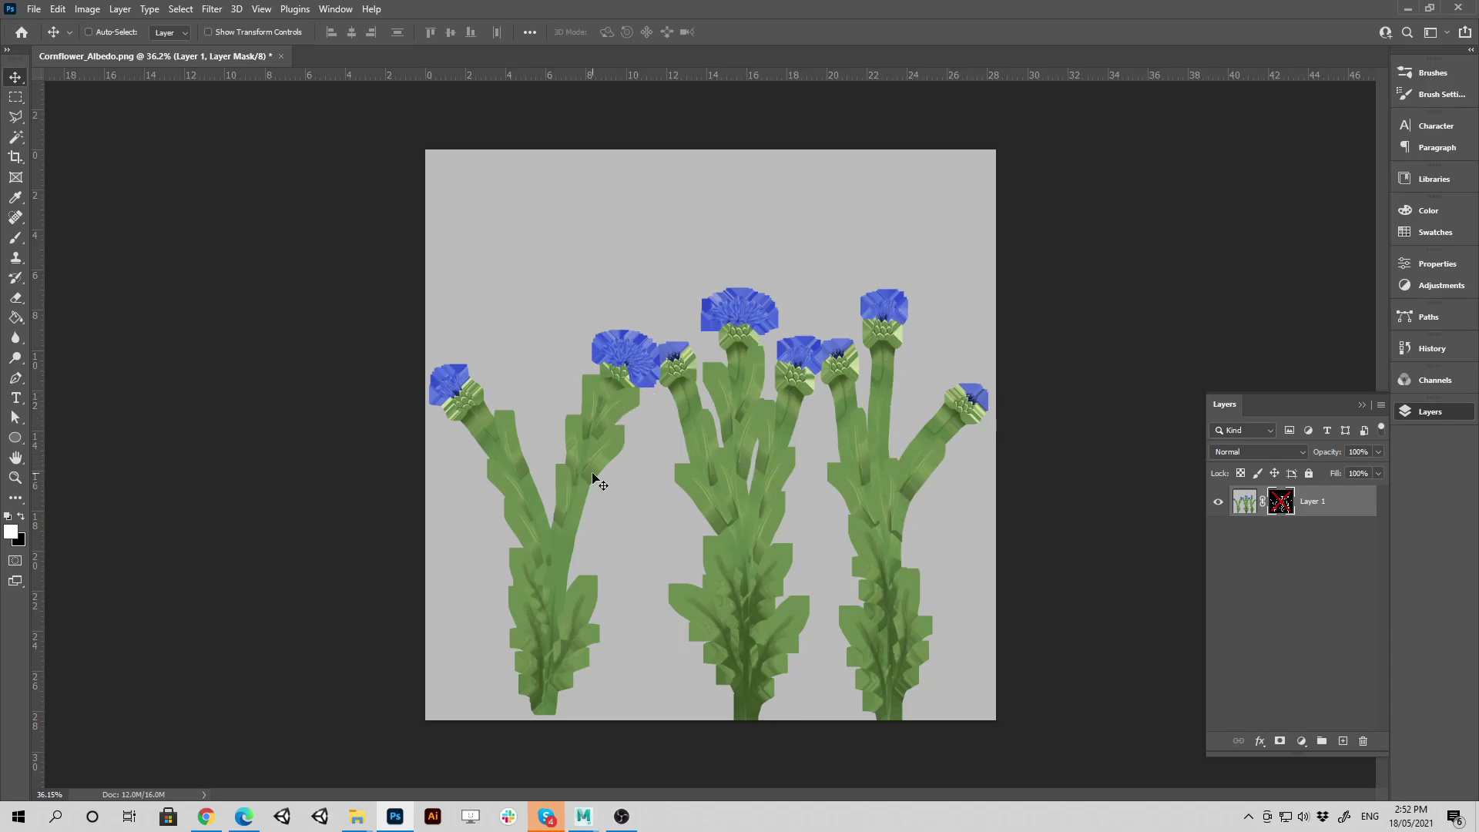
right_click(1275, 516)
click(1306, 521)
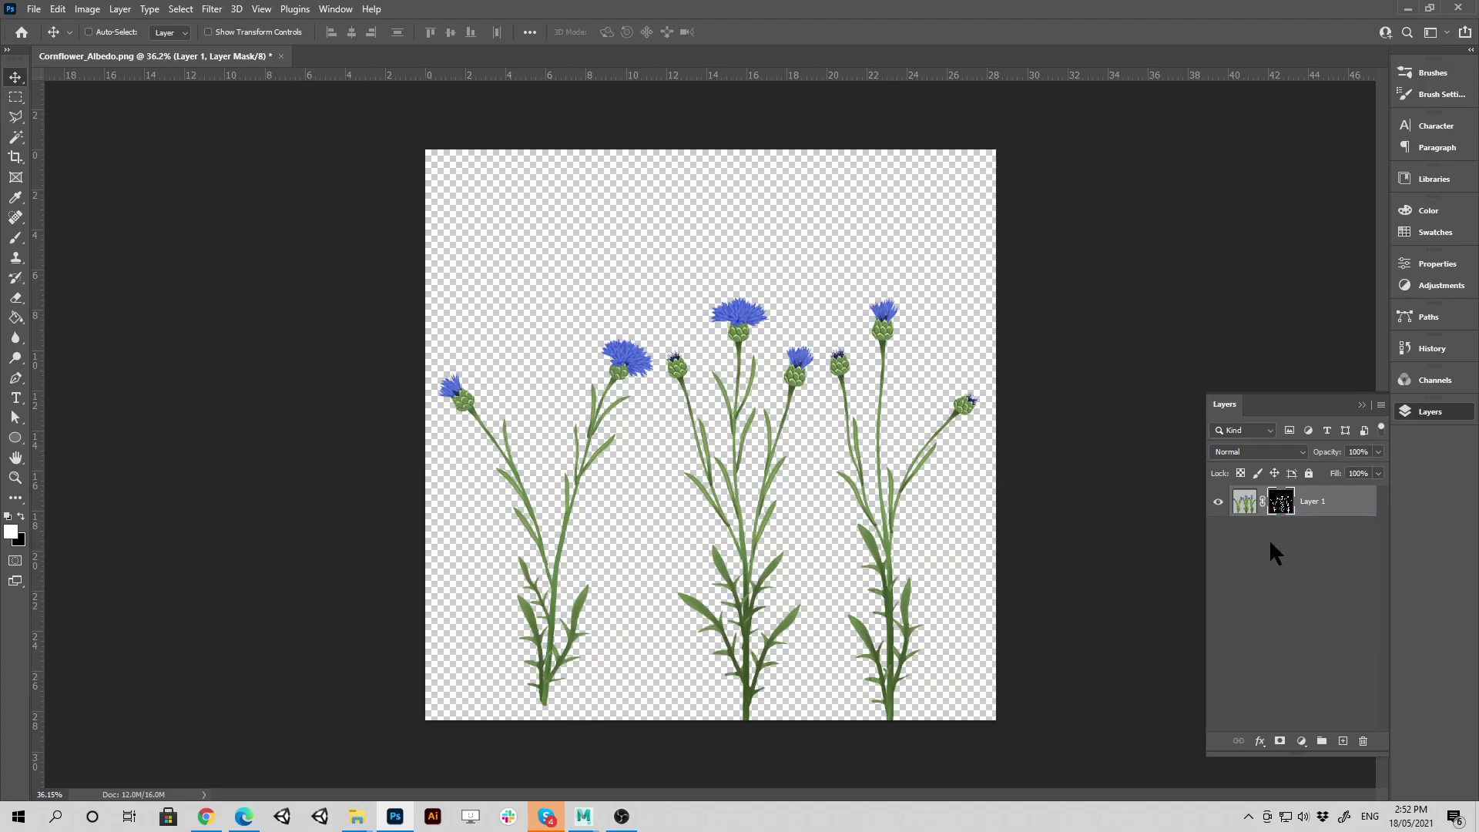
right_click(1279, 501)
click(1318, 504)
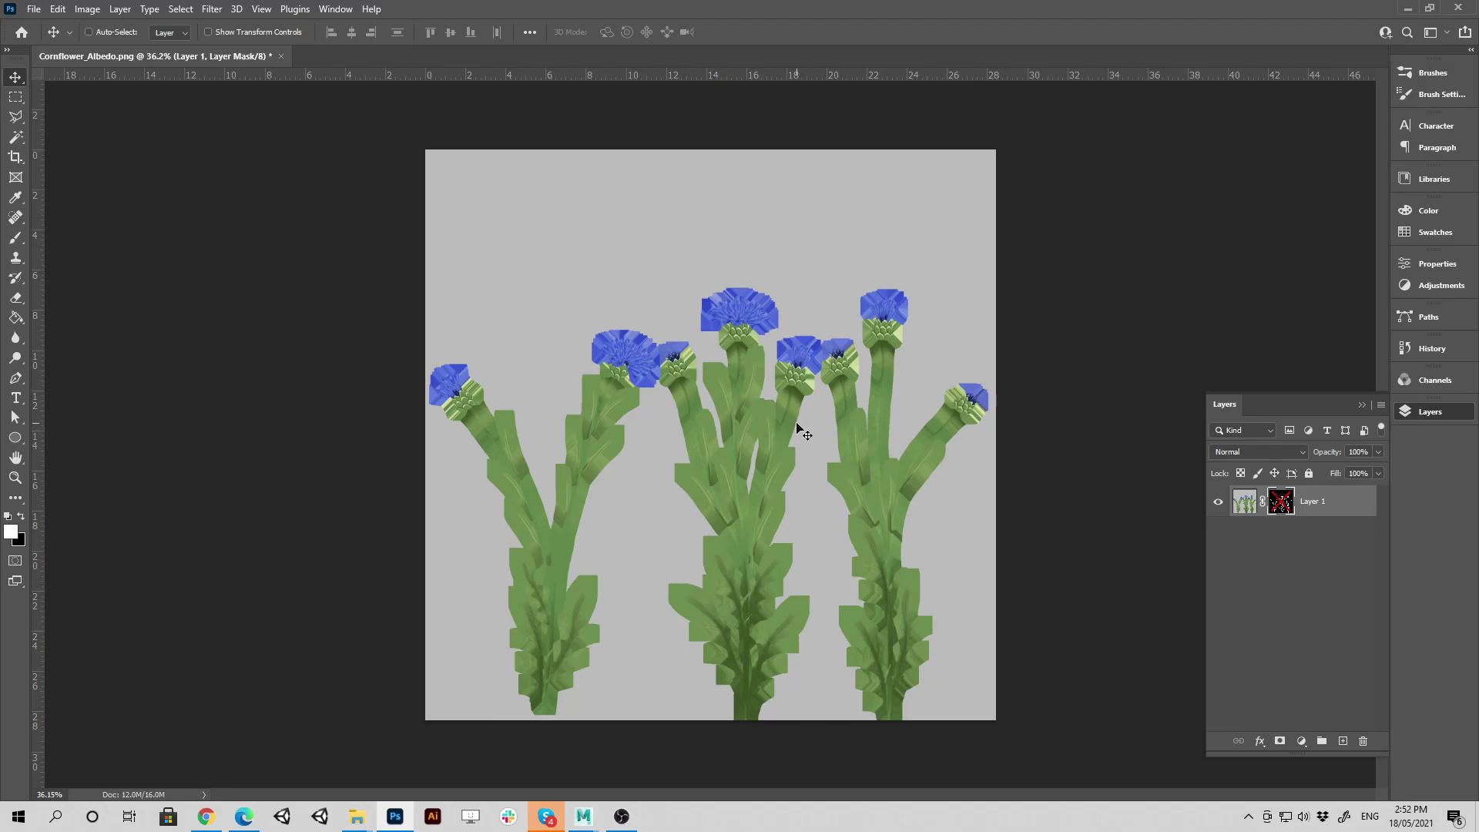
right_click(1283, 510)
click(1329, 515)
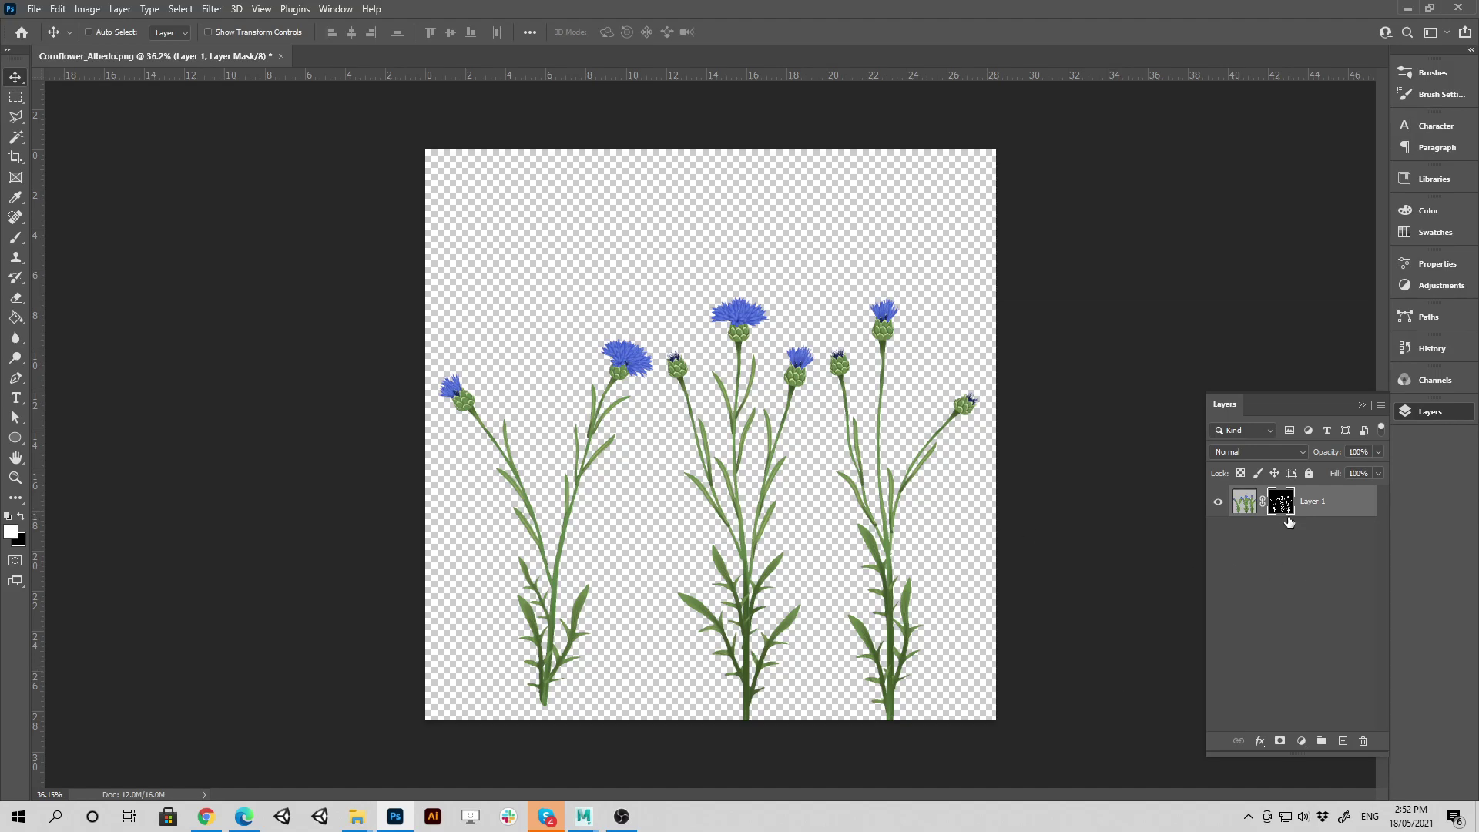
Copy the selected flowers to Layer 2 and add a white-filled Layer 3 above Layer 1
ctrl+click(1246, 503)
key(ctrl+j)
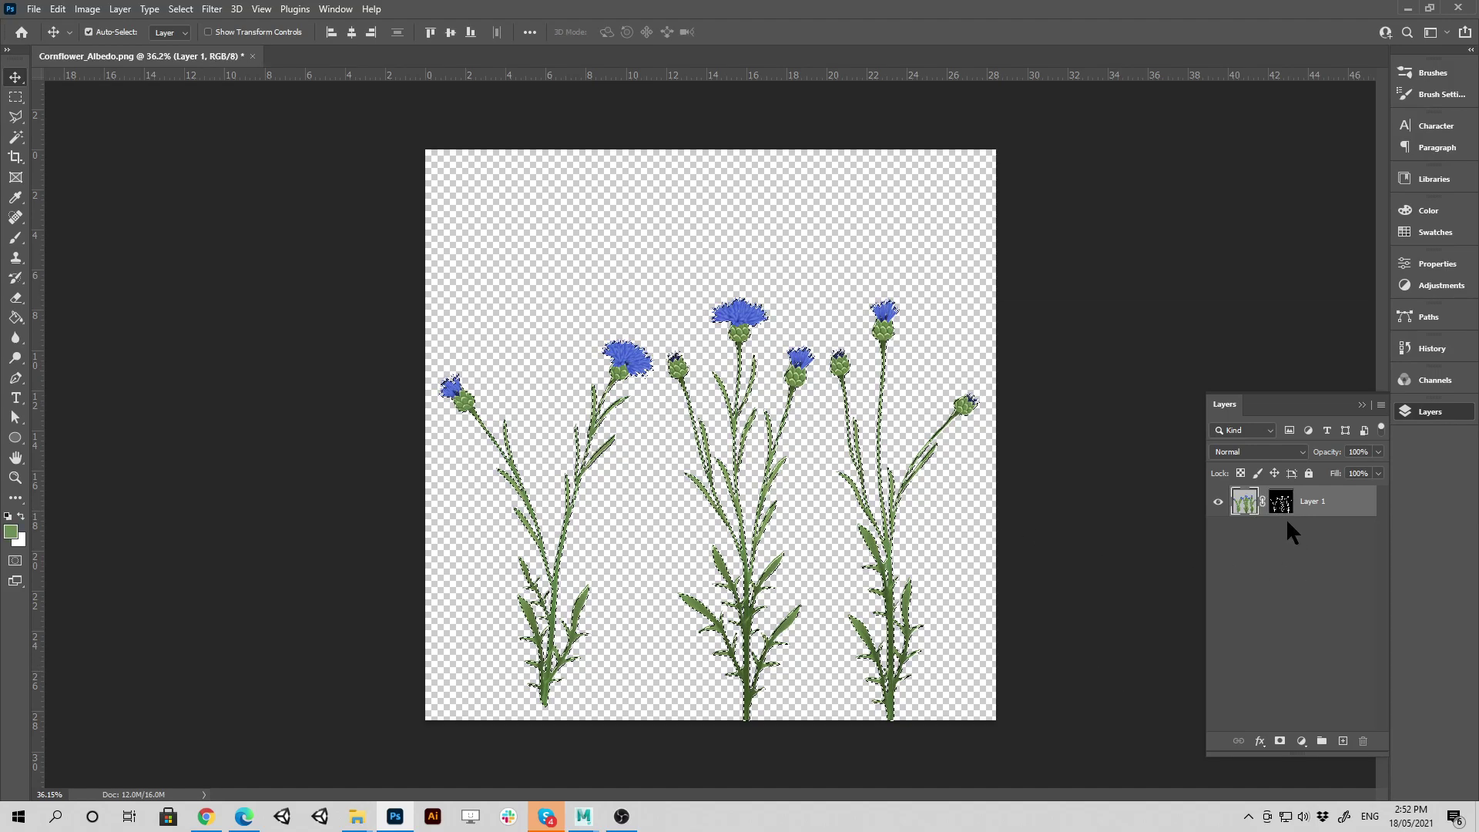
click(1335, 543)
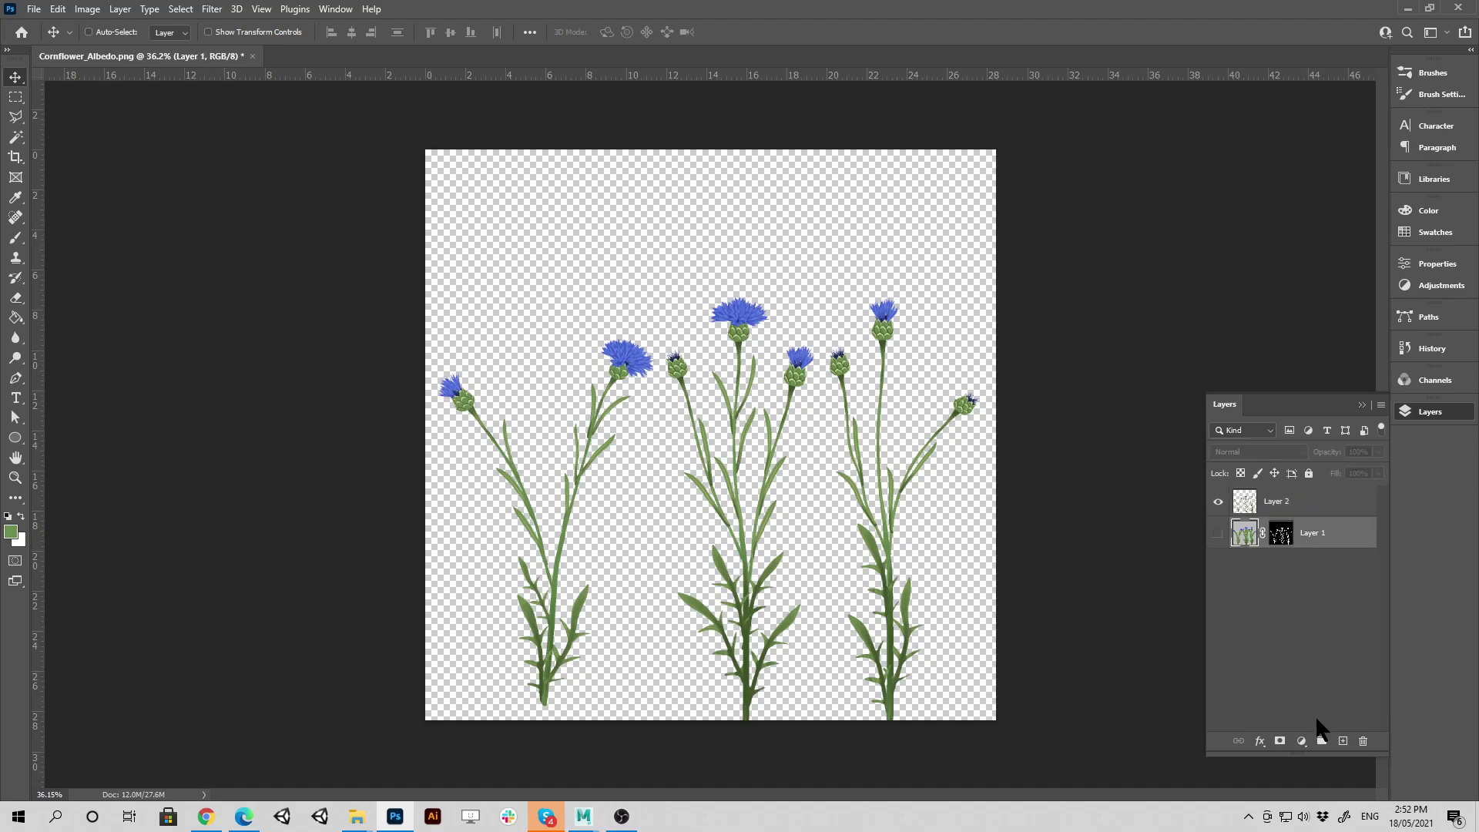
click(1343, 741)
key(ctrl+BackSpace)
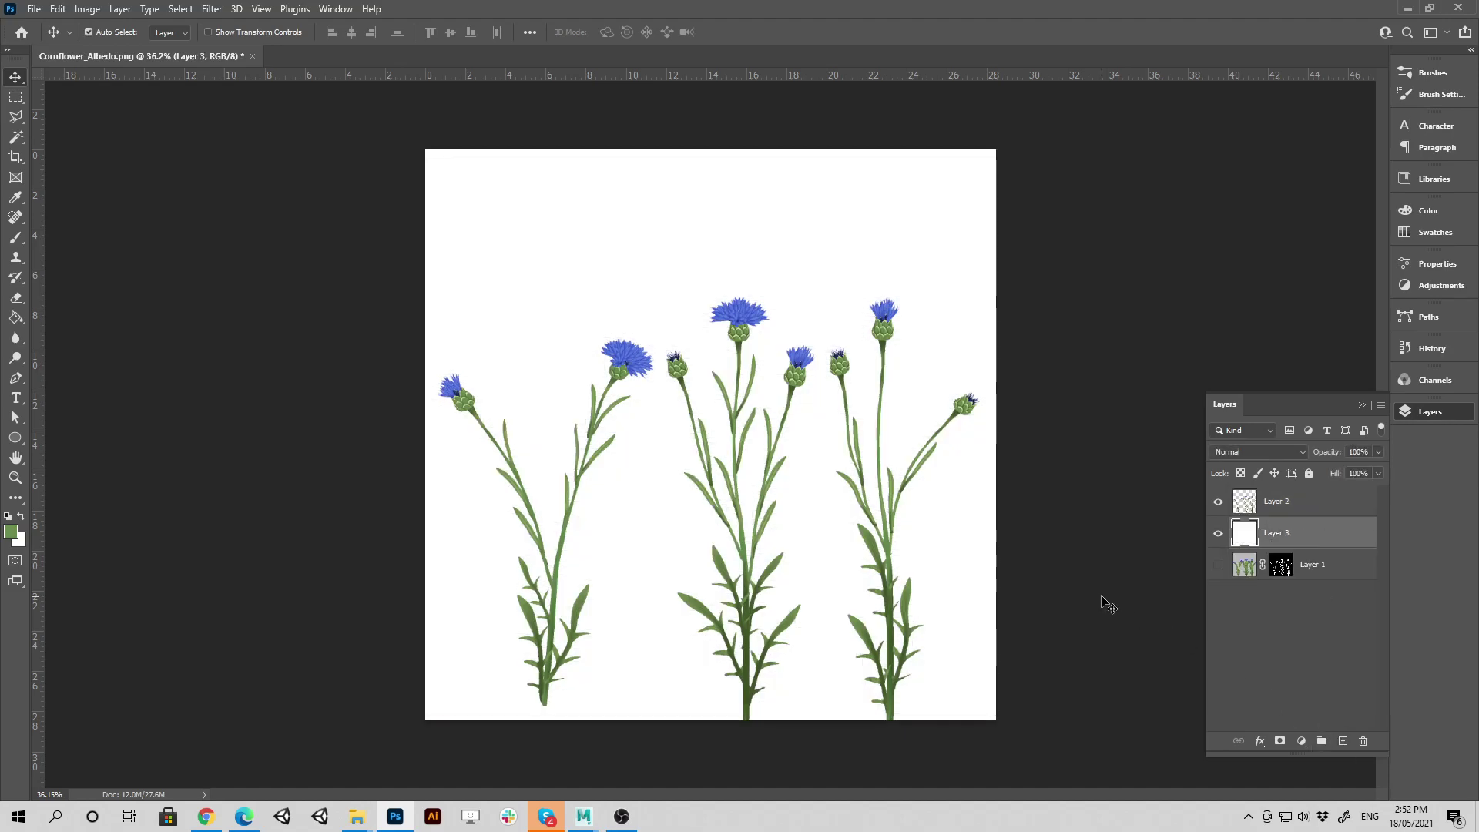
Group Layer 2 and Layer 3 into Group 1 and add an empty Layer 4 above Layer 3
shift+click(1293, 514)
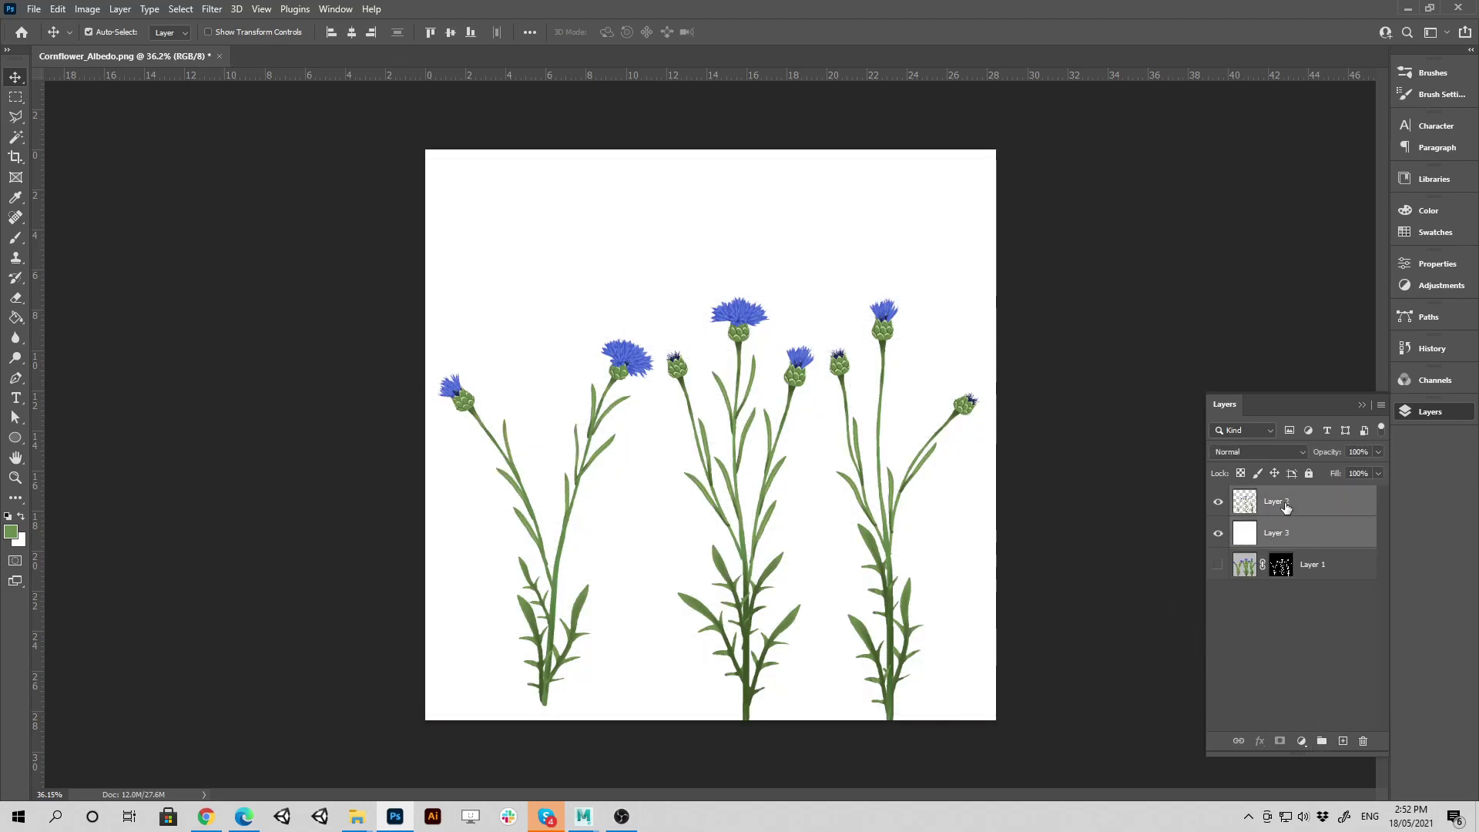
key(ctrl+g)
click(1236, 496)
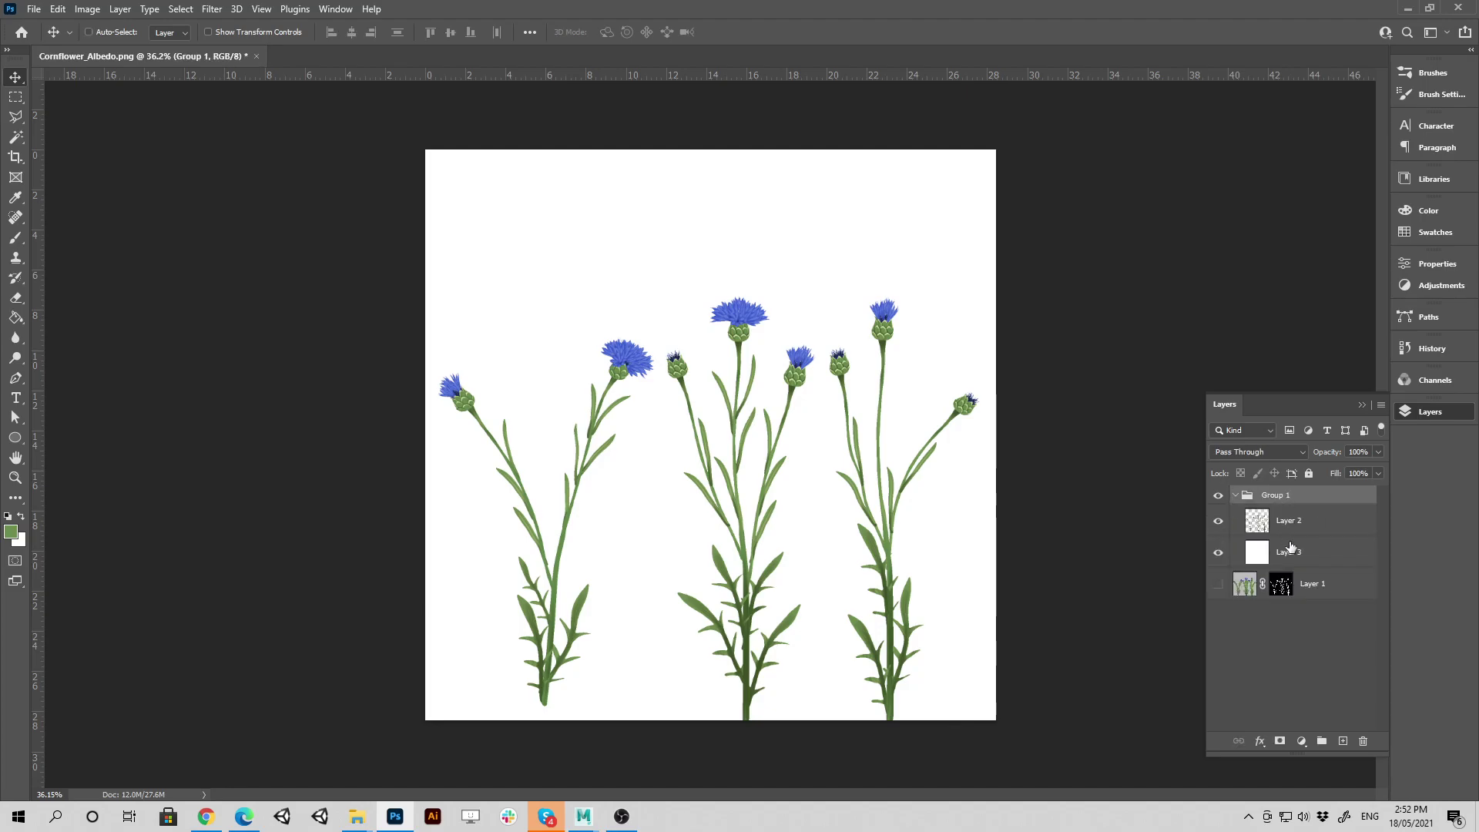
click(1302, 530)
click(1303, 551)
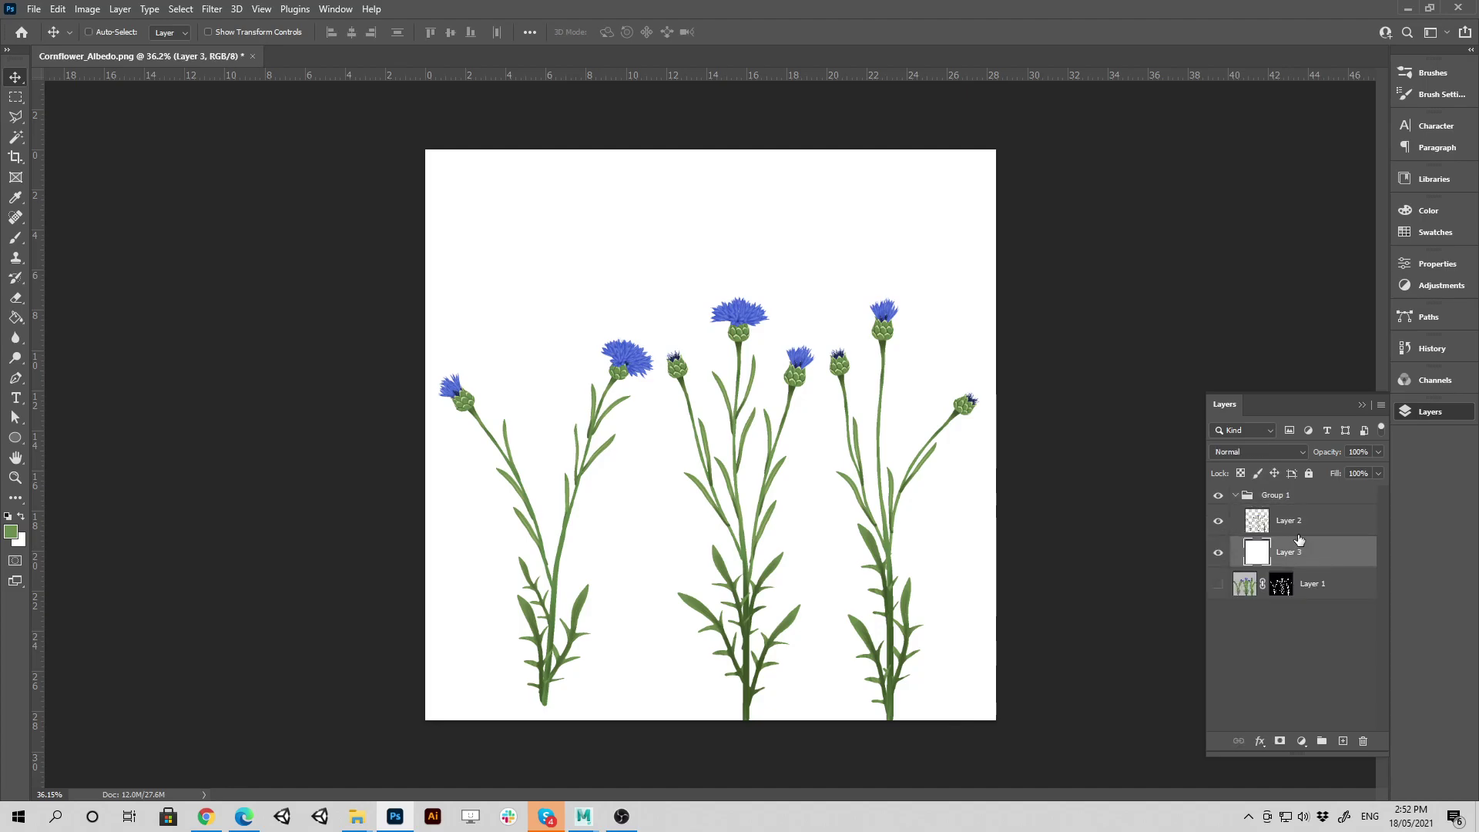
click(1345, 742)
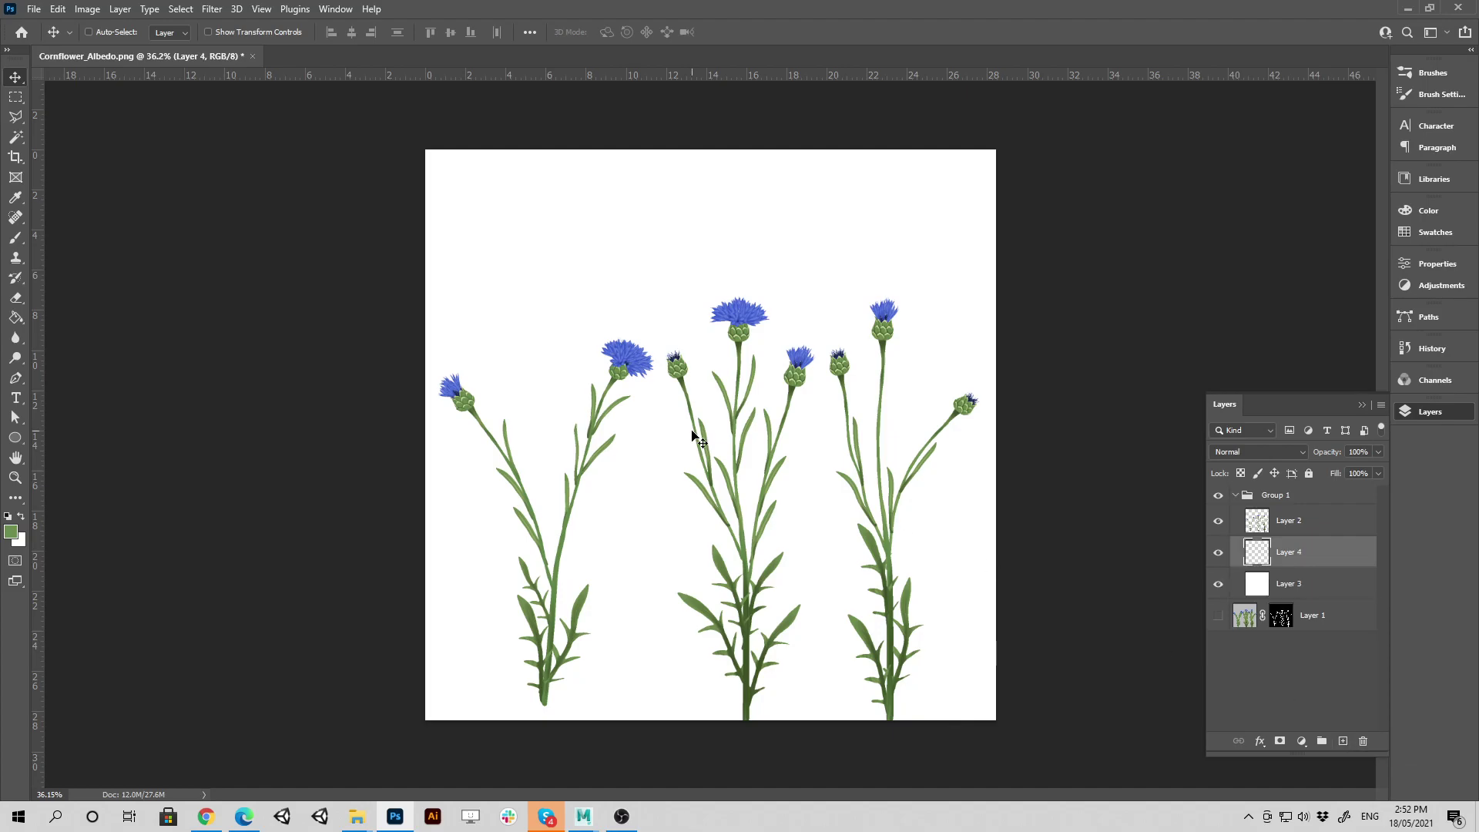
key(b)
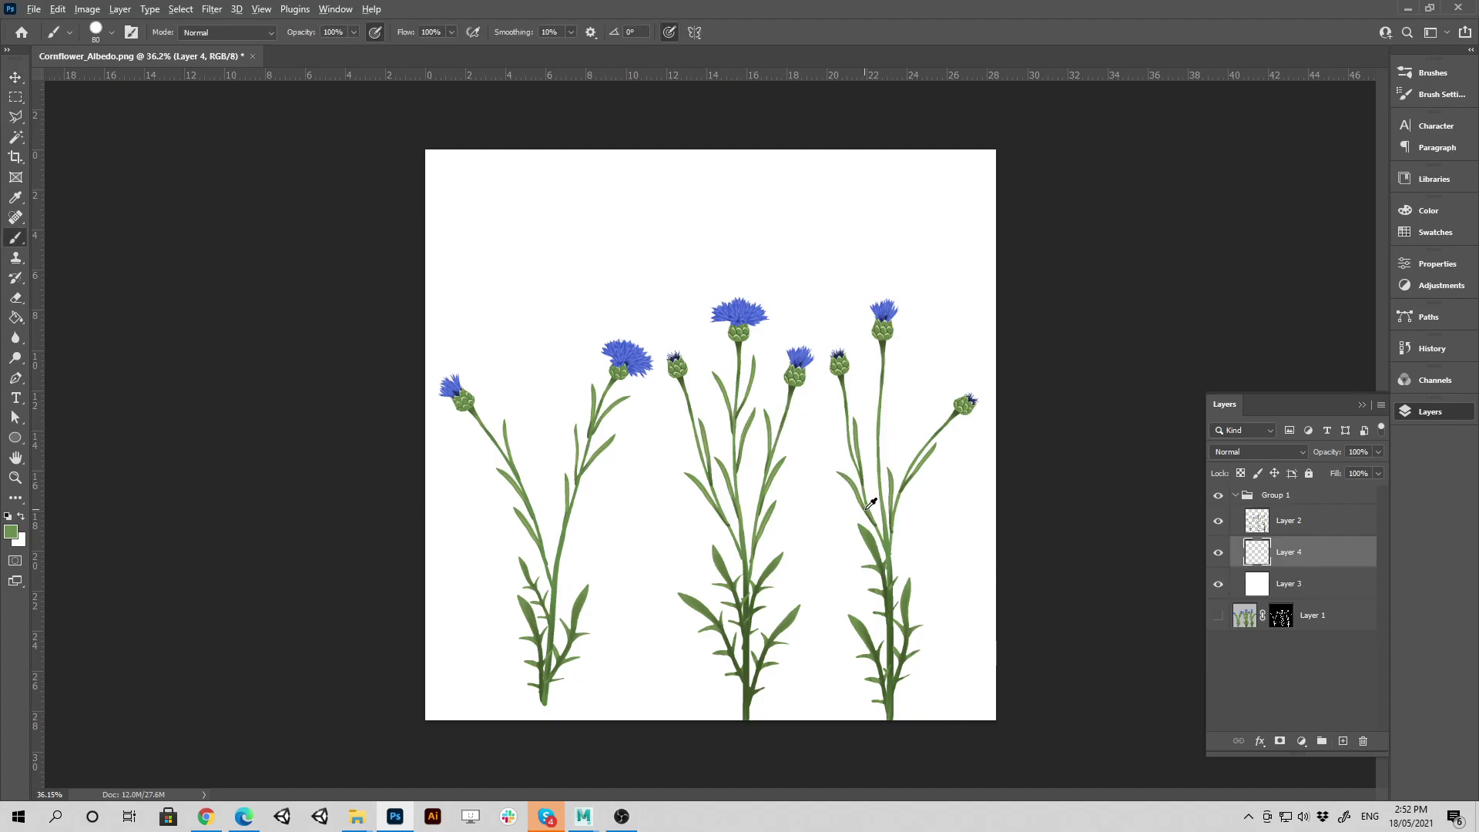
Paint sampled light and dark greens over the right cornflower's stem and leaves
mouse_move(862, 529)
mouse_down()
mouse_move(882, 618)
mouse_move(911, 582)
mouse_move(894, 712)
mouse_move(868, 645)
mouse_move(881, 654)
mouse_move(856, 657)
mouse_move(883, 684)
mouse_move(872, 638)
mouse_move(877, 655)
mouse_move(891, 631)
mouse_move(889, 470)
mouse_move(926, 463)
mouse_move(960, 403)
mouse_up()
alt+click(896, 606)
alt+click(905, 597)
alt+click(907, 648)
alt+click(882, 651)
click(868, 646)
alt+click(864, 624)
alt+click(892, 626)
alt+click(886, 569)
alt+click(890, 515)
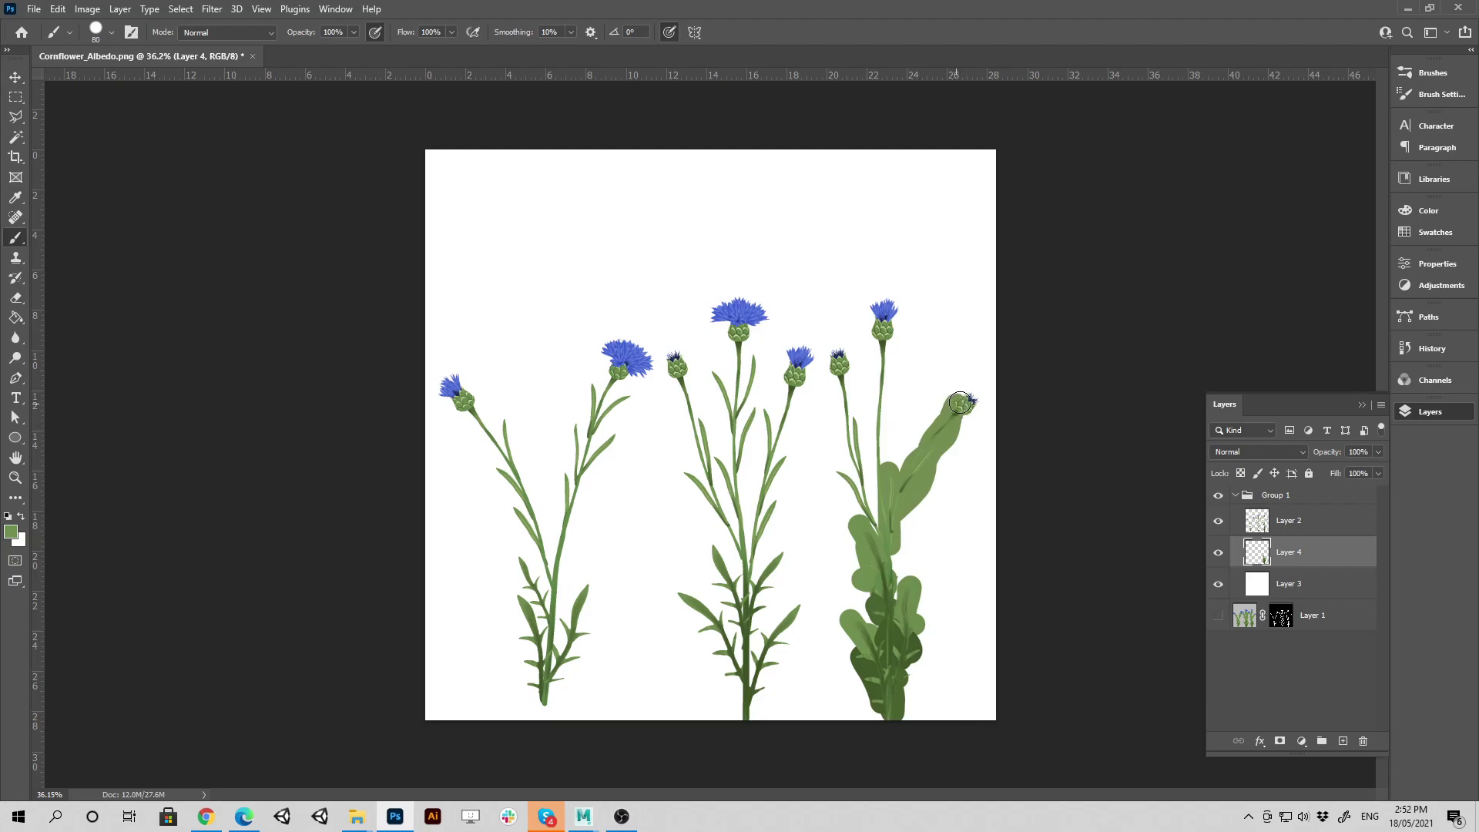
Brush sampled greens around the right plant's buds and down the stem's left side
alt+click(886, 339)
mouse_move(884, 345)
mouse_down()
mouse_move(872, 330)
mouse_move(891, 333)
mouse_move(878, 528)
mouse_move(848, 478)
mouse_move(864, 449)
mouse_move(837, 470)
mouse_up()
alt+click(882, 329)
alt+click(878, 518)
alt+click(855, 416)
alt+click(841, 376)
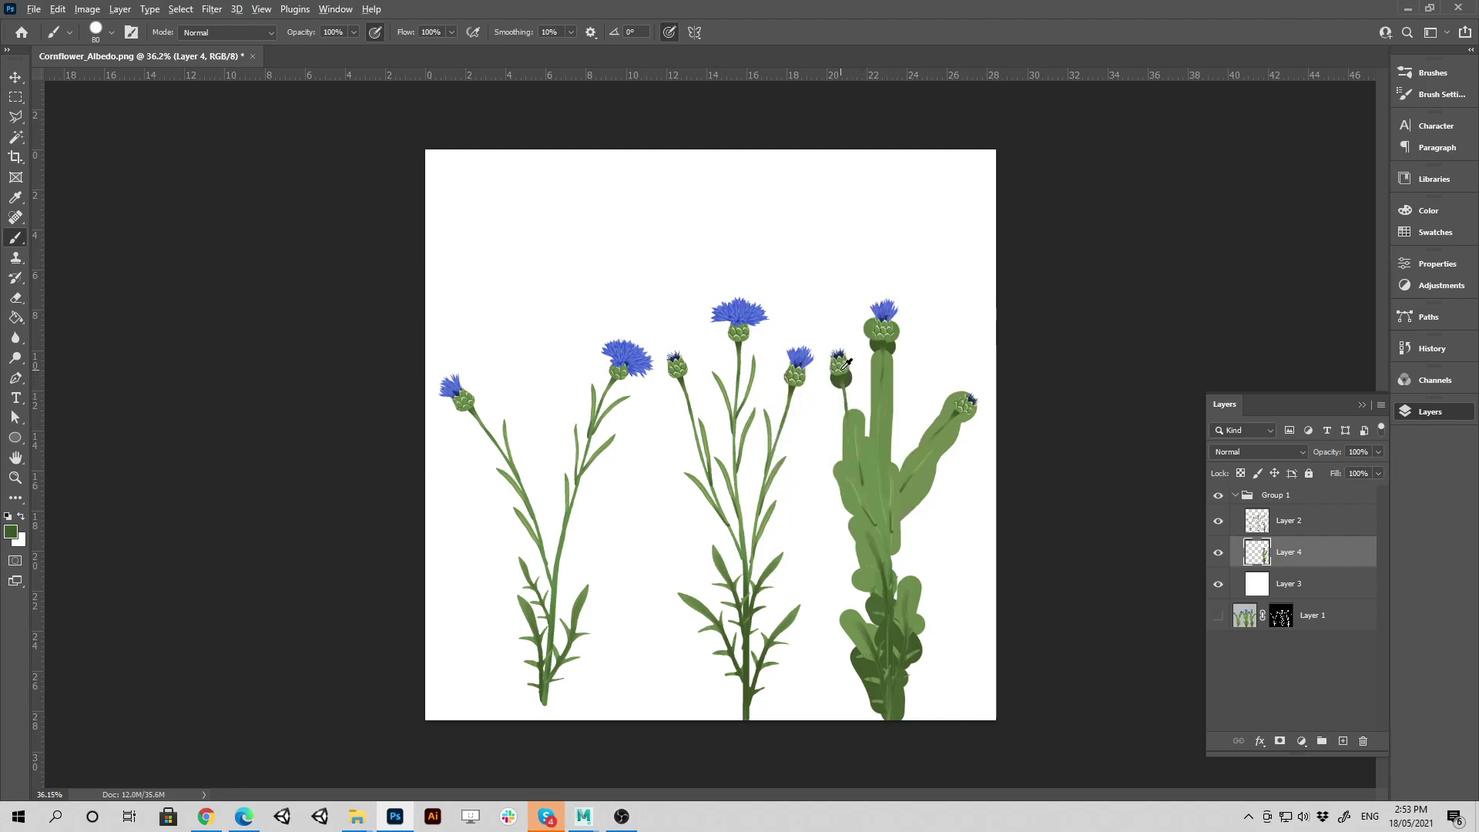
mouse_move(841, 376)
mouse_down()
mouse_move(834, 356)
mouse_move(850, 356)
mouse_move(847, 410)
mouse_up()
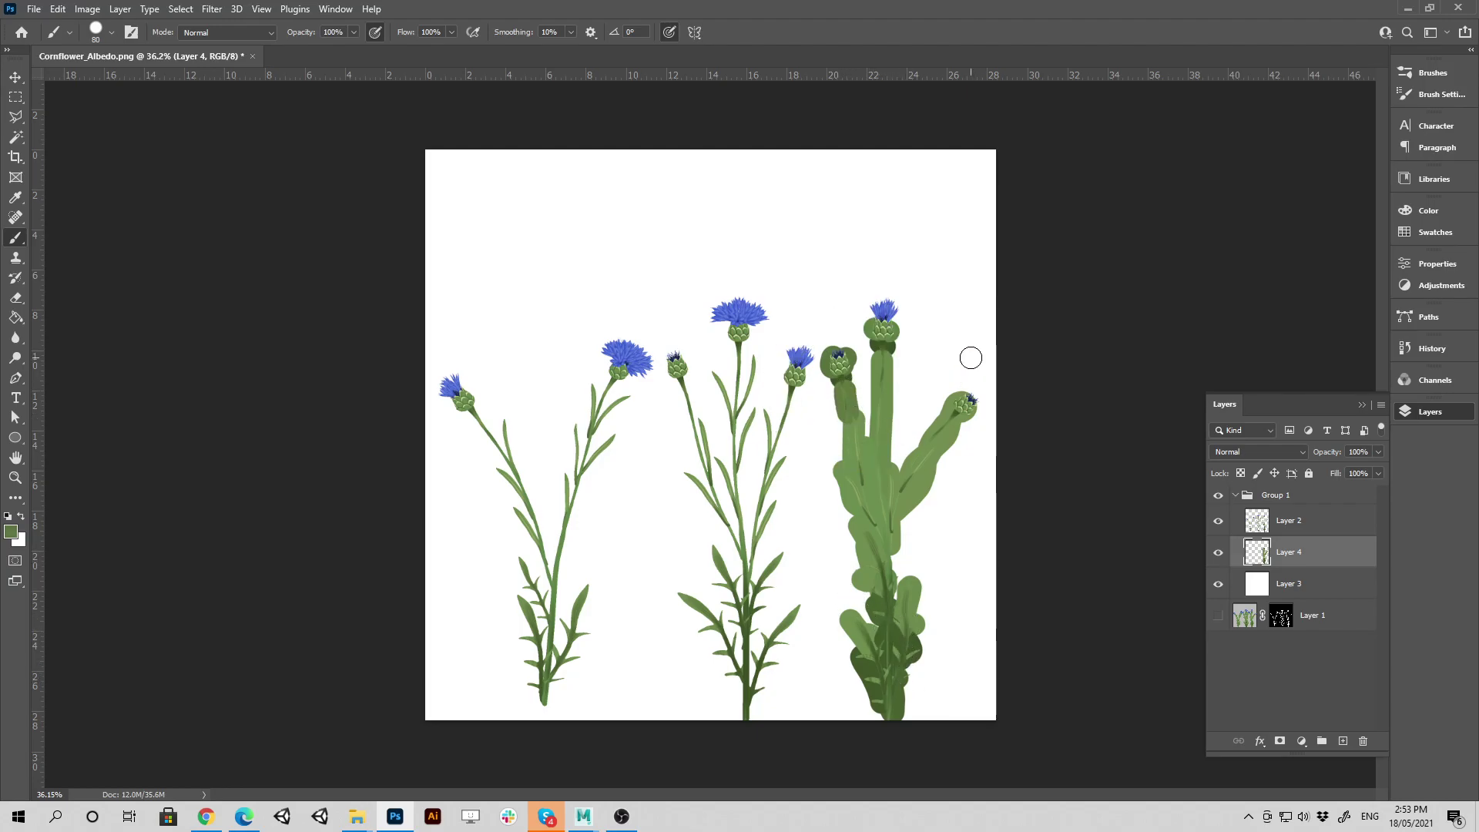
drag(903, 598, 896, 552)
Cover the flower heads and bud centres with sampled dark blue paint
drag(881, 309, 898, 329)
alt+click(899, 323)
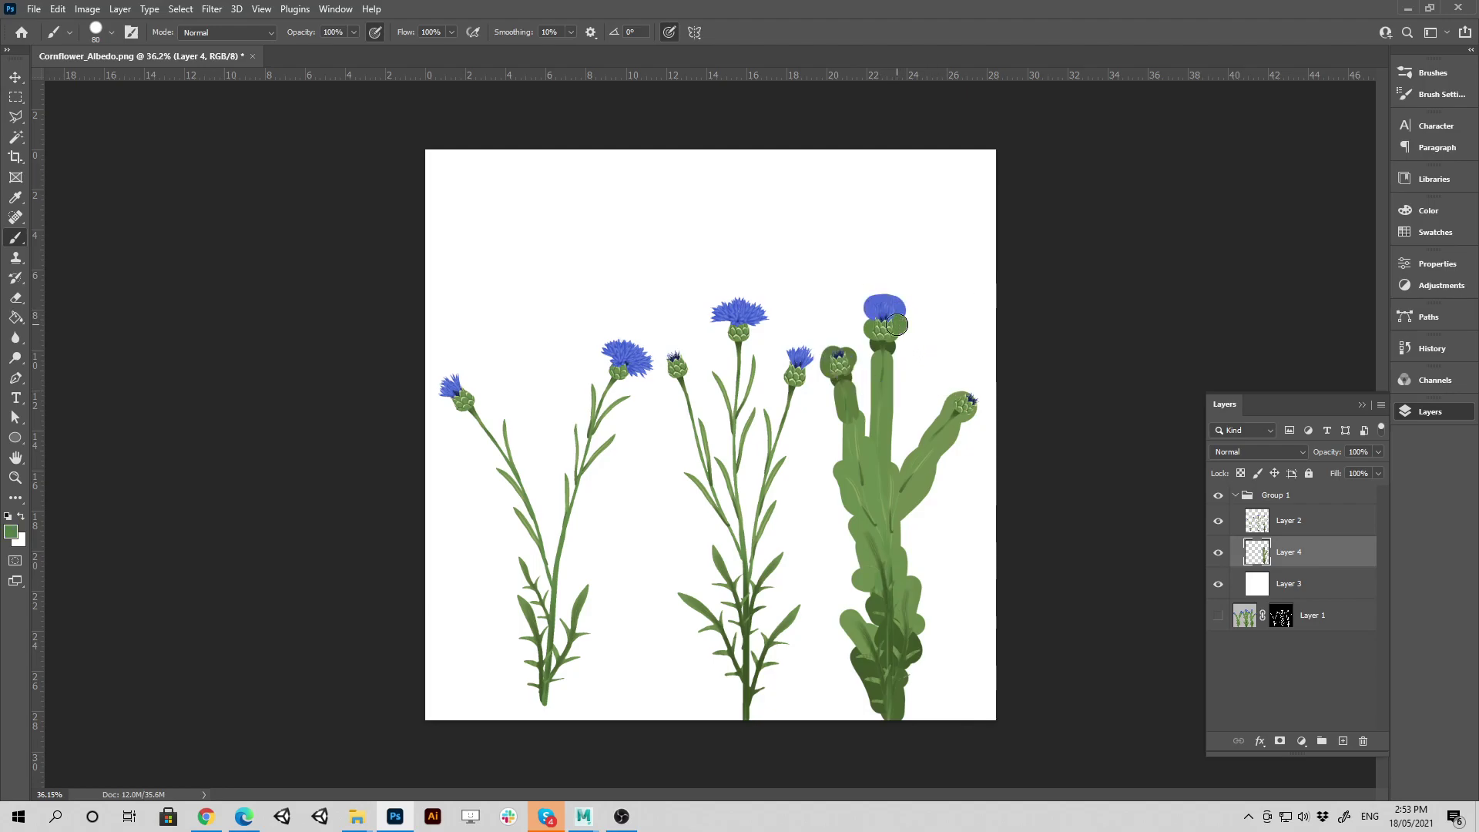
alt+click(973, 399)
drag(973, 396, 973, 397)
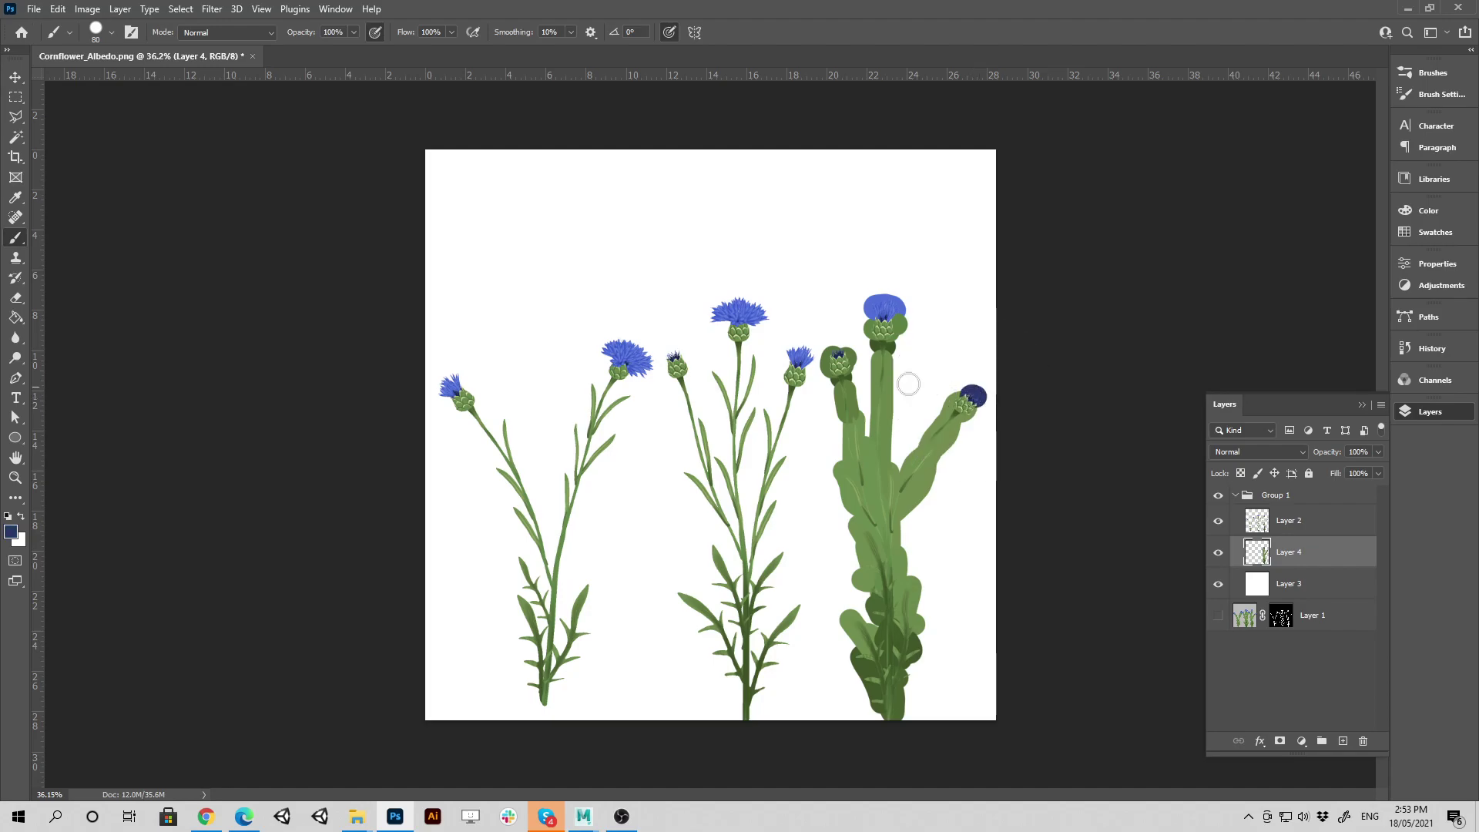
drag(840, 344, 838, 351)
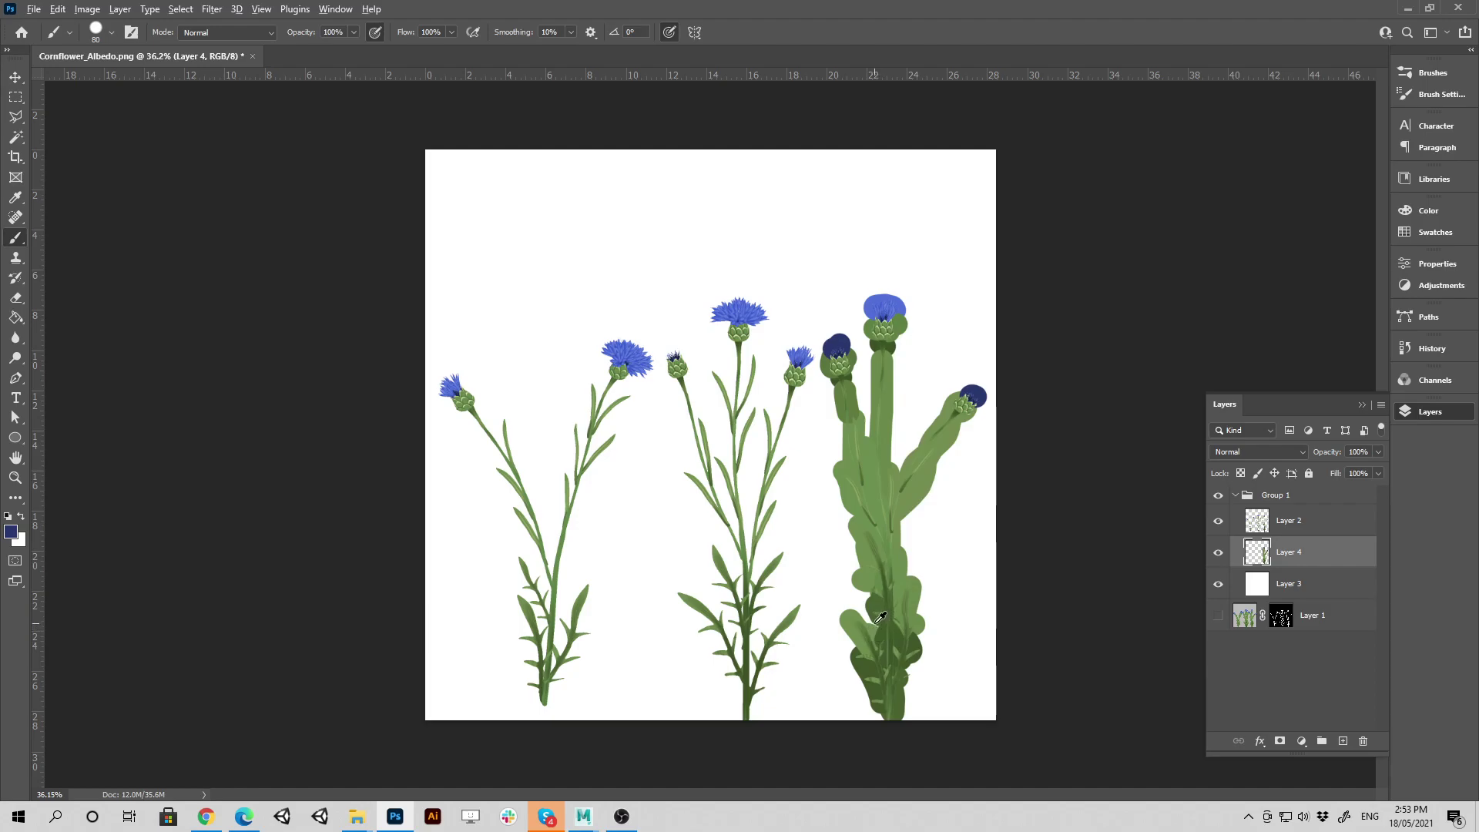
alt+click(881, 616)
Rename Layer 4 to 'Dilation' and begin renaming Layer 2
double_click(1286, 555)
text(Dilation)
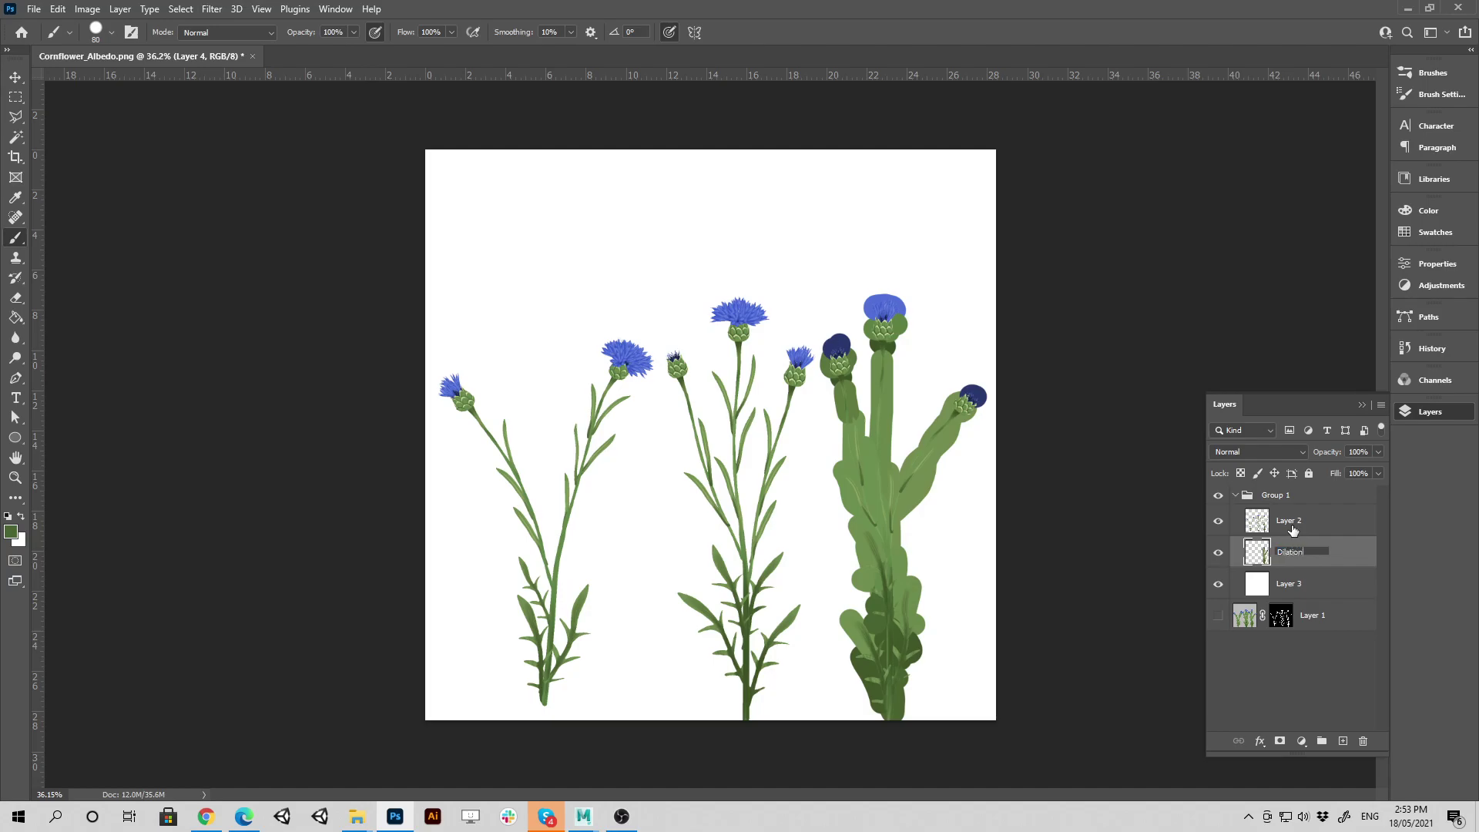
key(Return)
double_click(1291, 527)
Name the flower layer 'Texture' and select the Dilation layer
text(Tex)
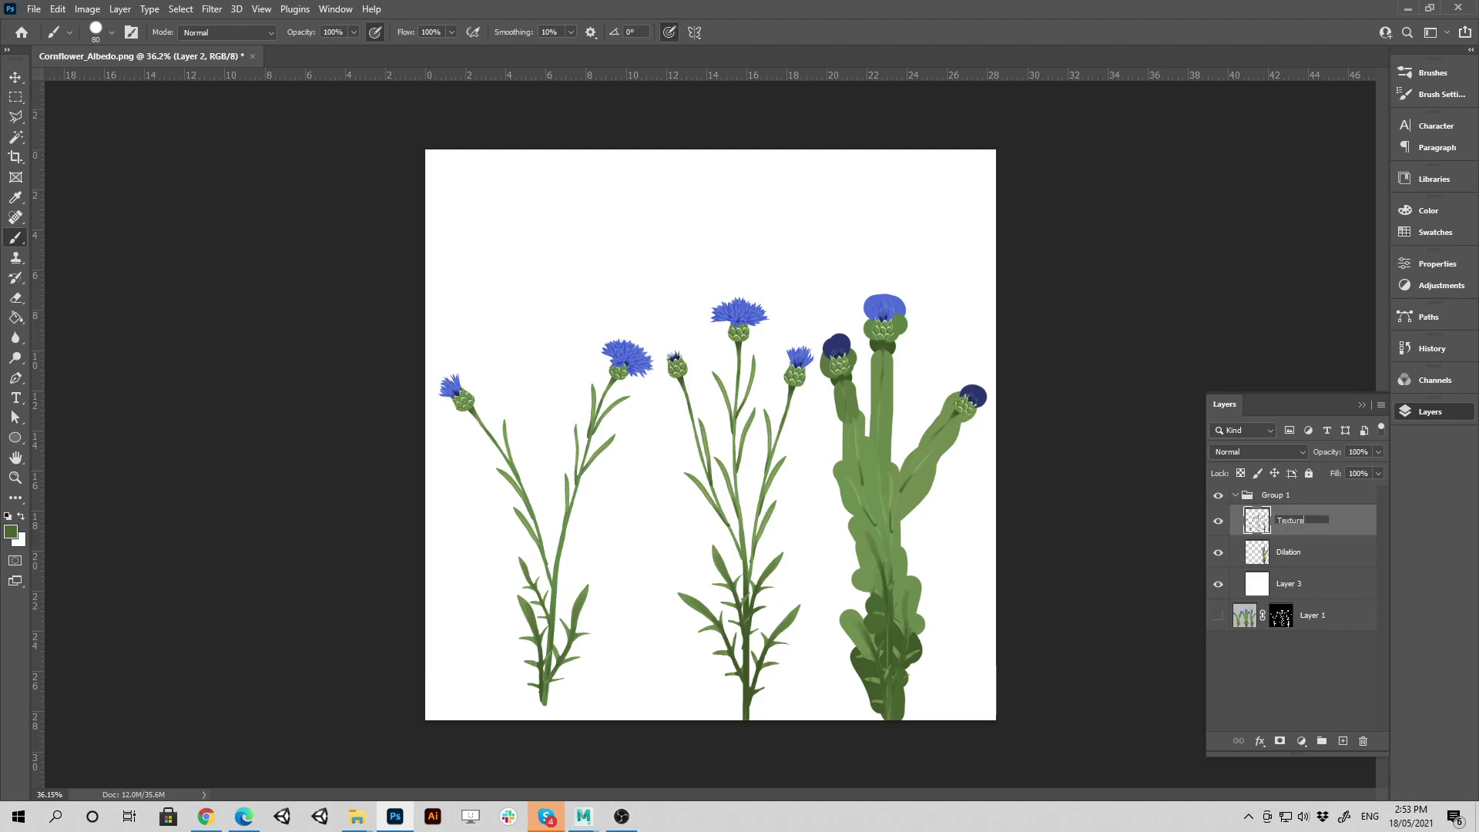
text(ture)
key(Return)
click(1307, 552)
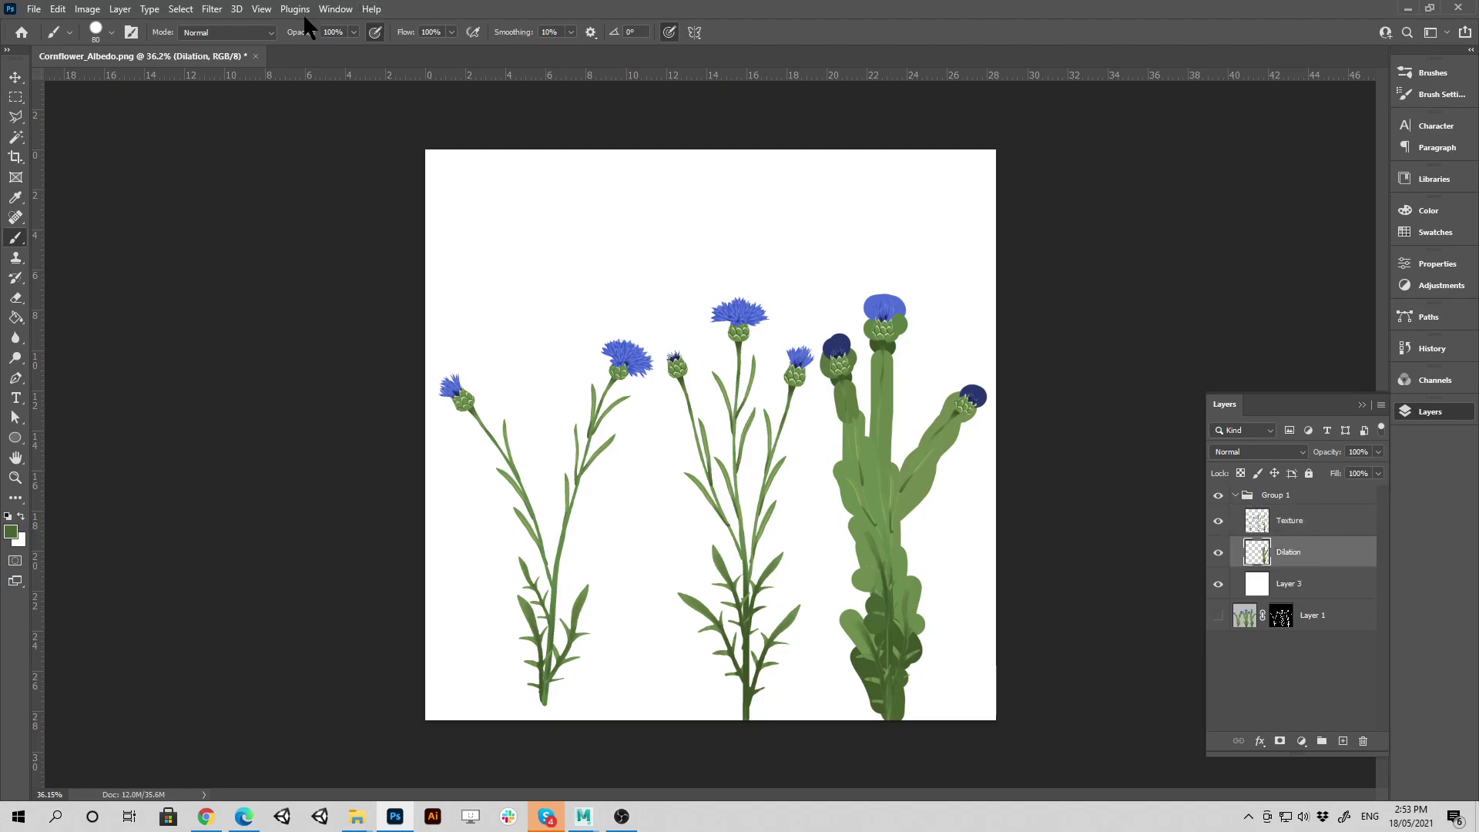
Apply a Gaussian Blur with an 8.8 px radius to the Dilation layer
click(211, 12)
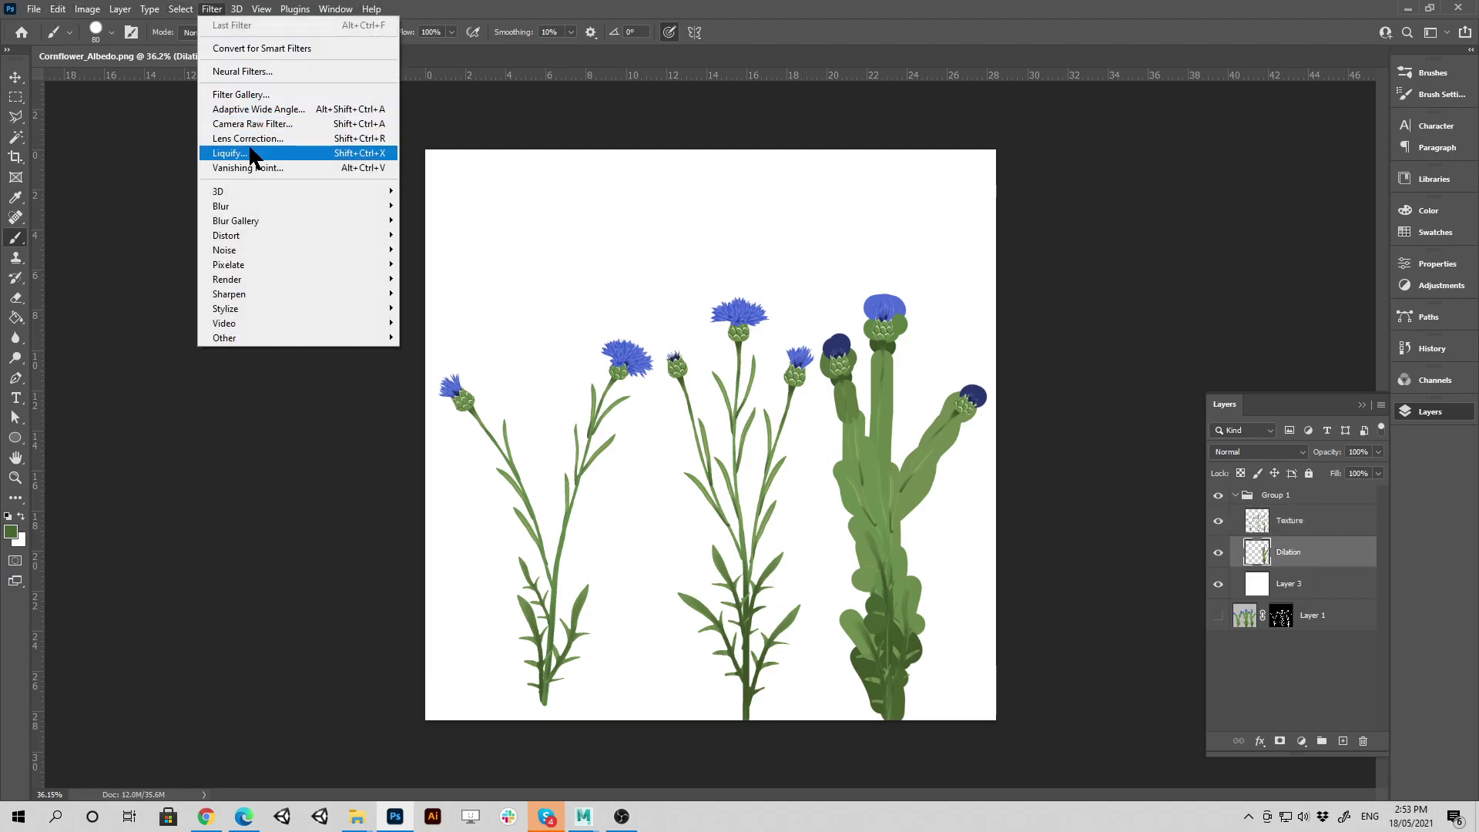
mouse_move(252, 207)
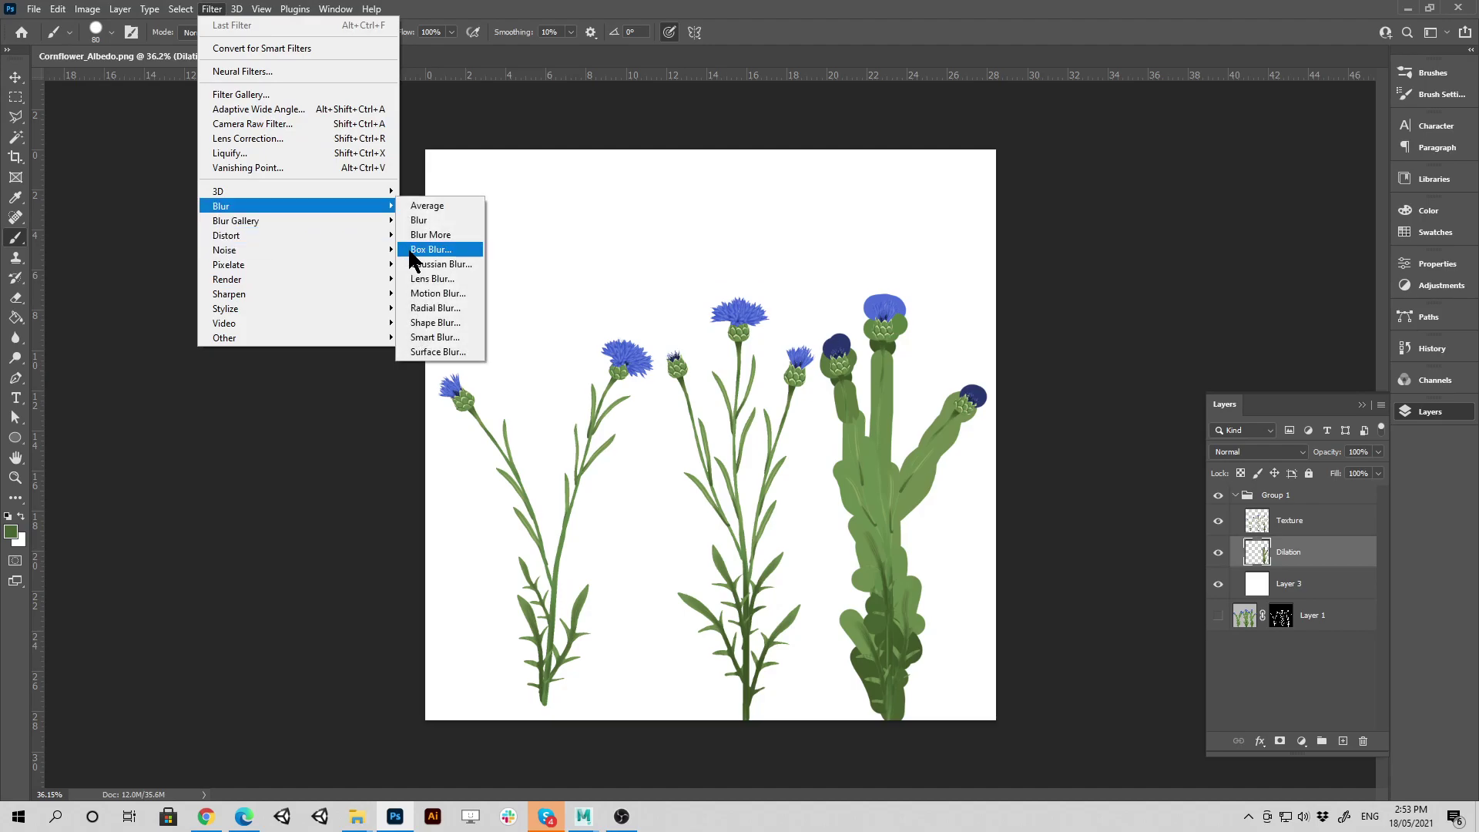
click(454, 265)
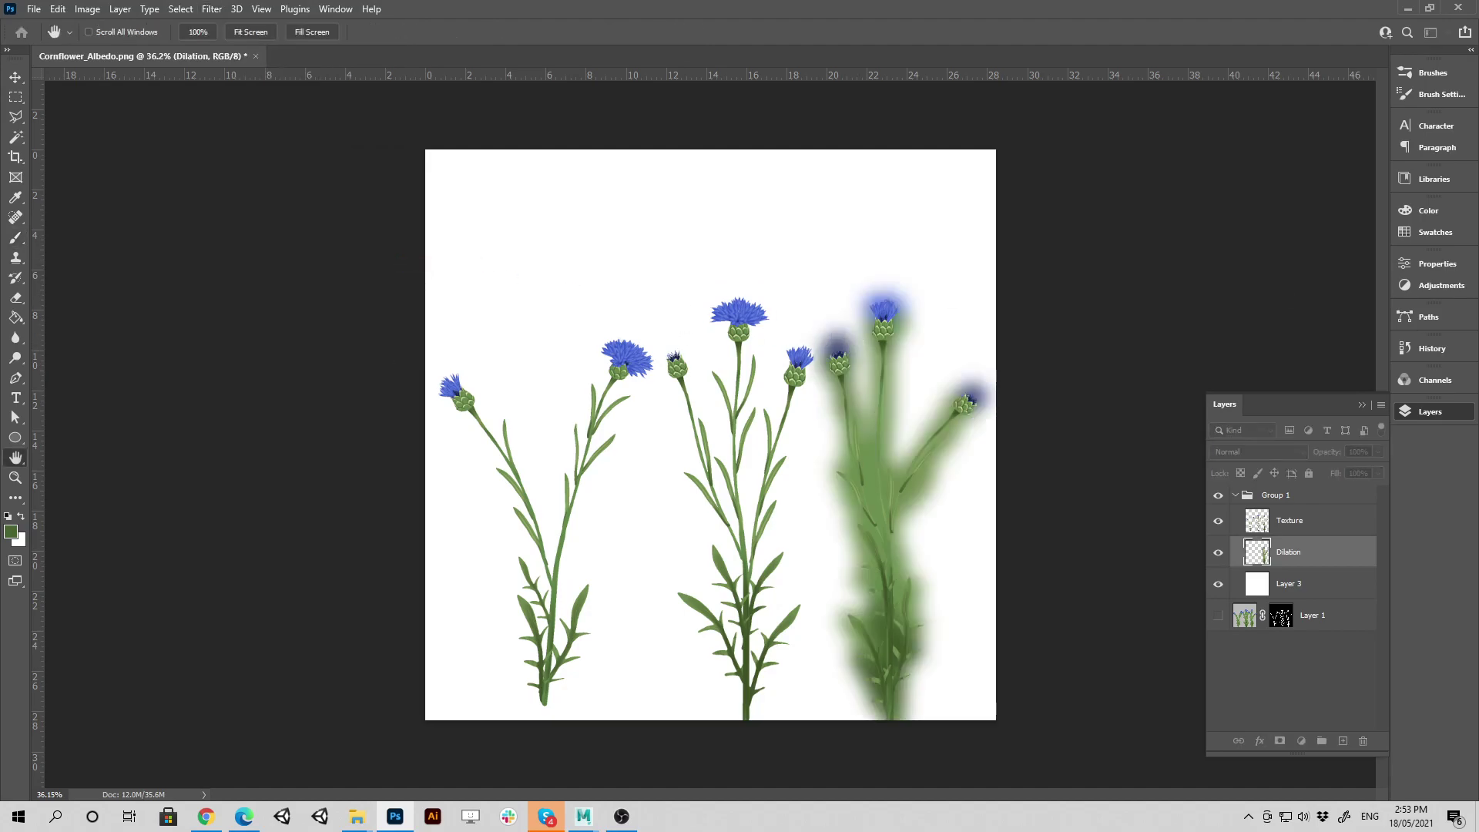
drag(678, 299, 534, 304)
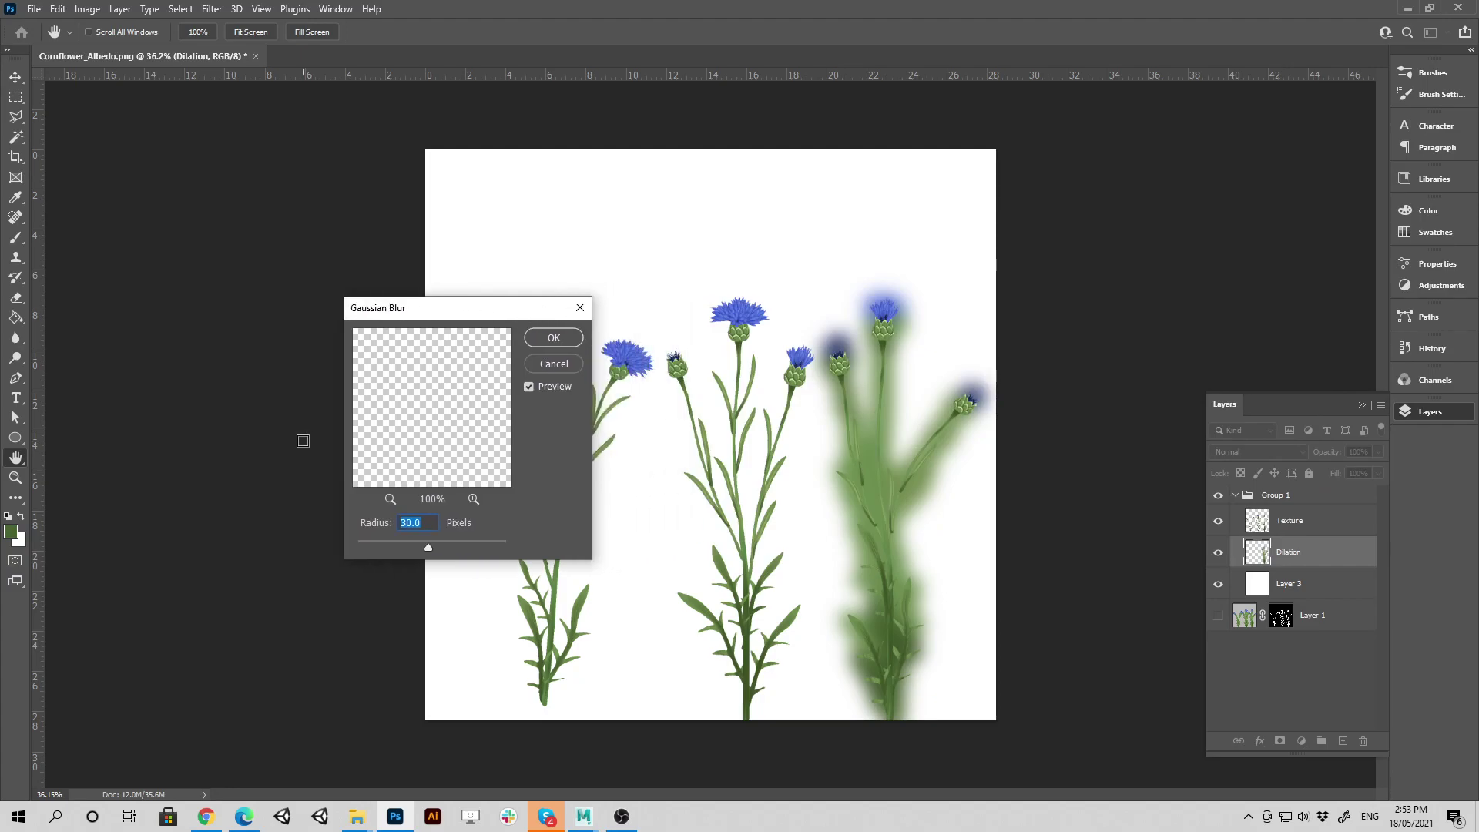
click(381, 543)
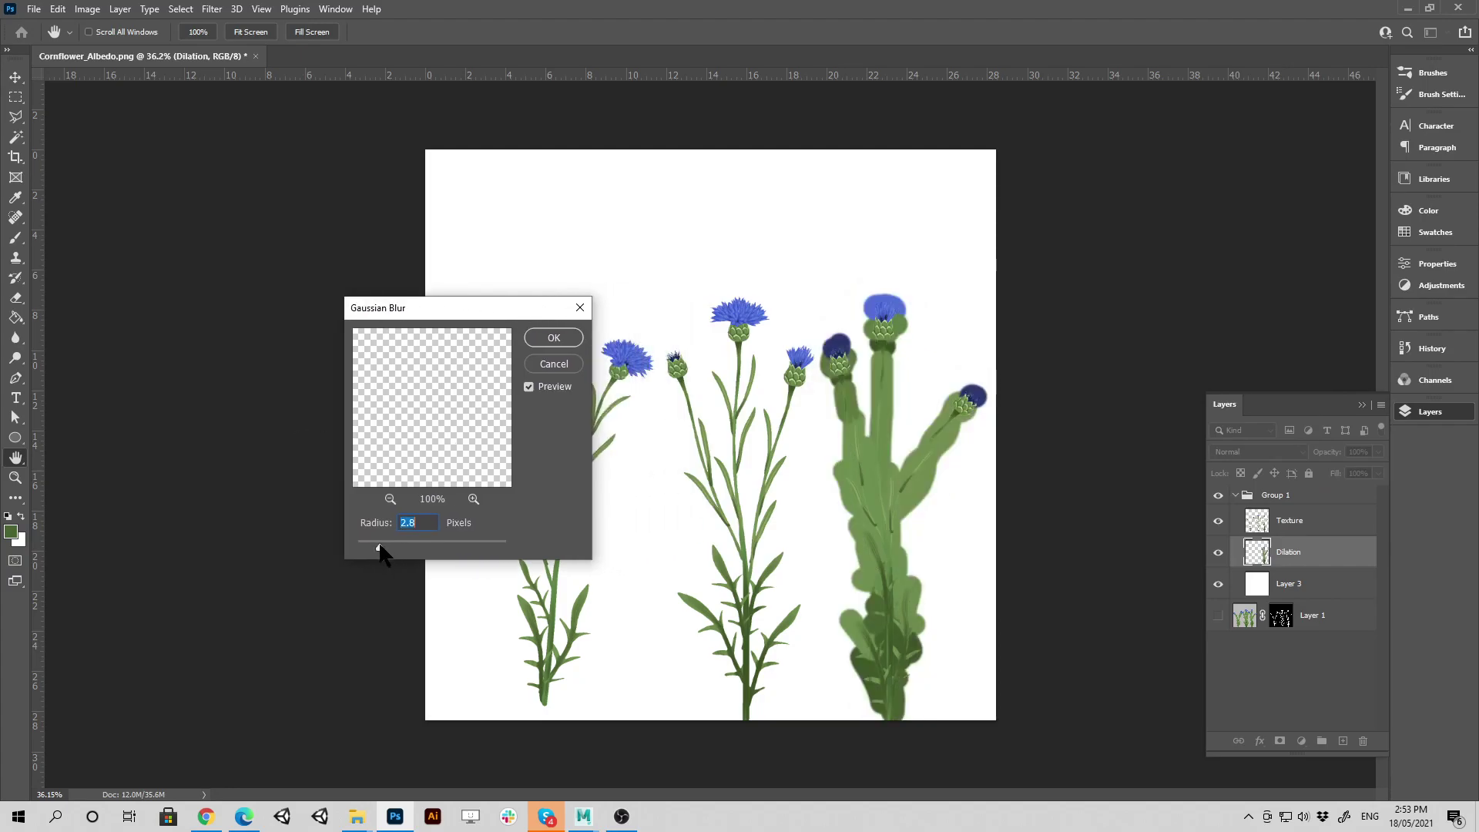
drag(383, 546, 410, 544)
drag(419, 543, 412, 543)
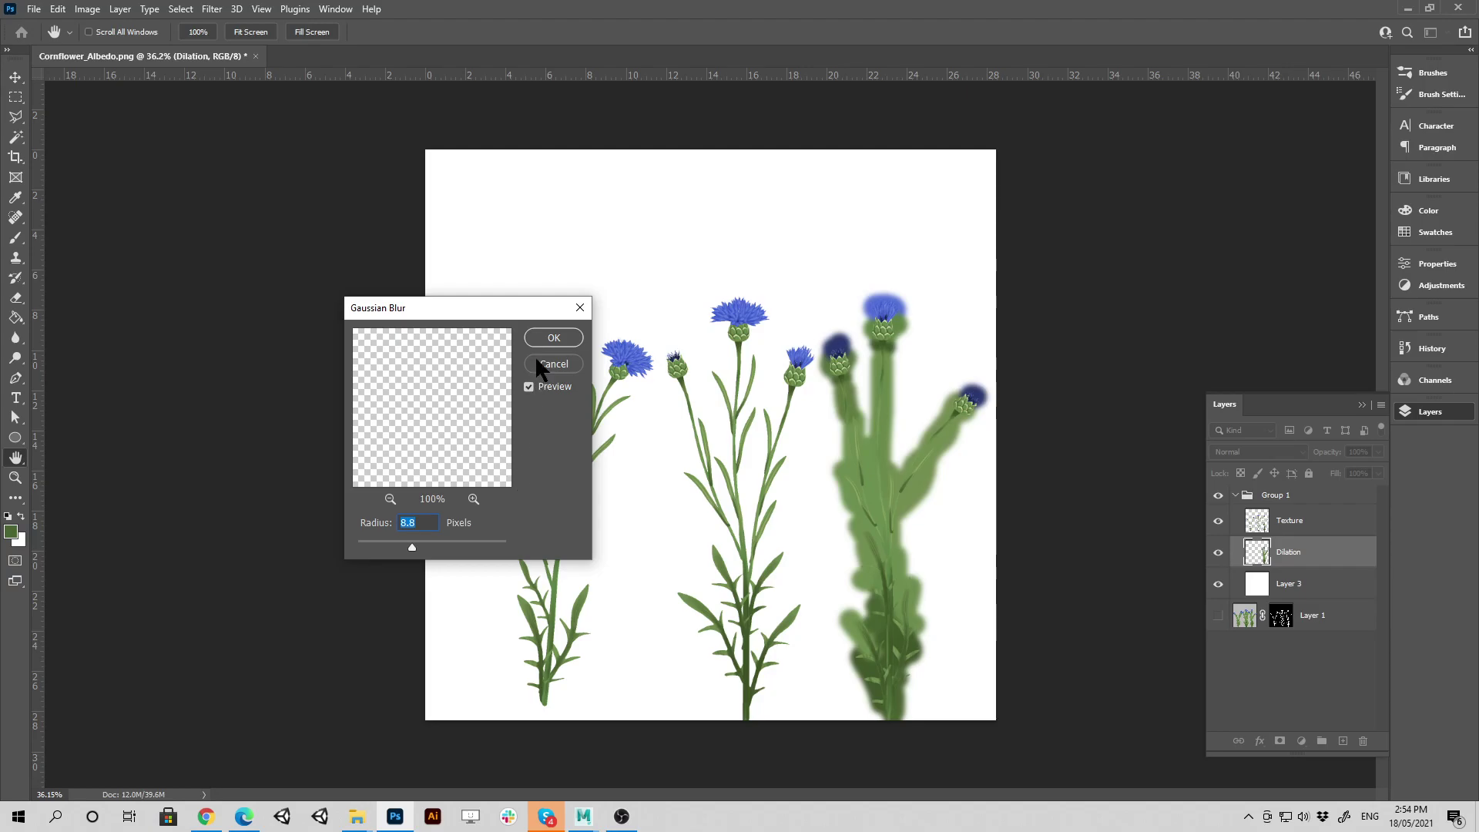
click(553, 338)
Undo and redo the blur to compare the Dilation paint before and after
key(b)
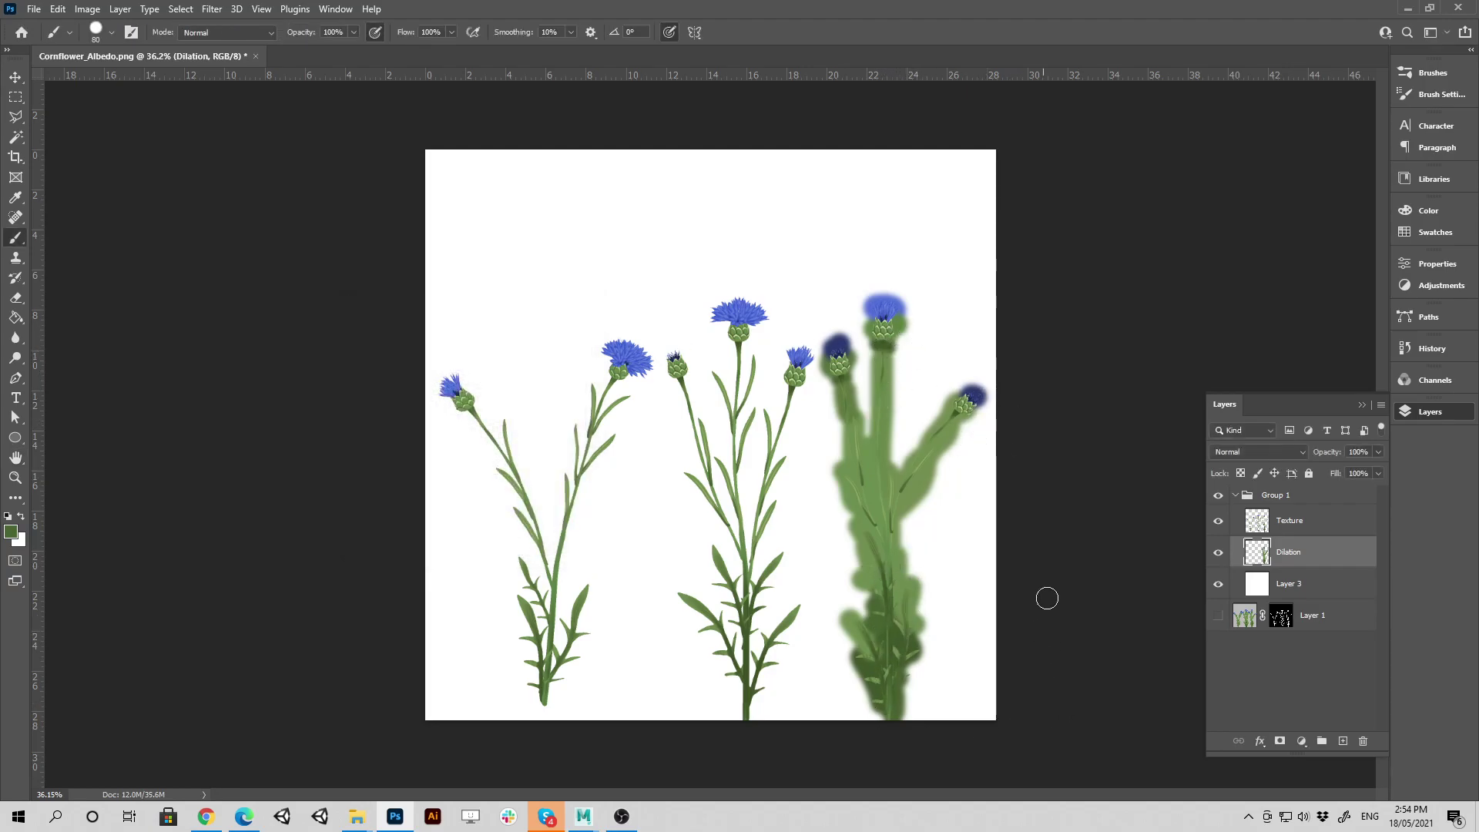
key(ctrl+z)
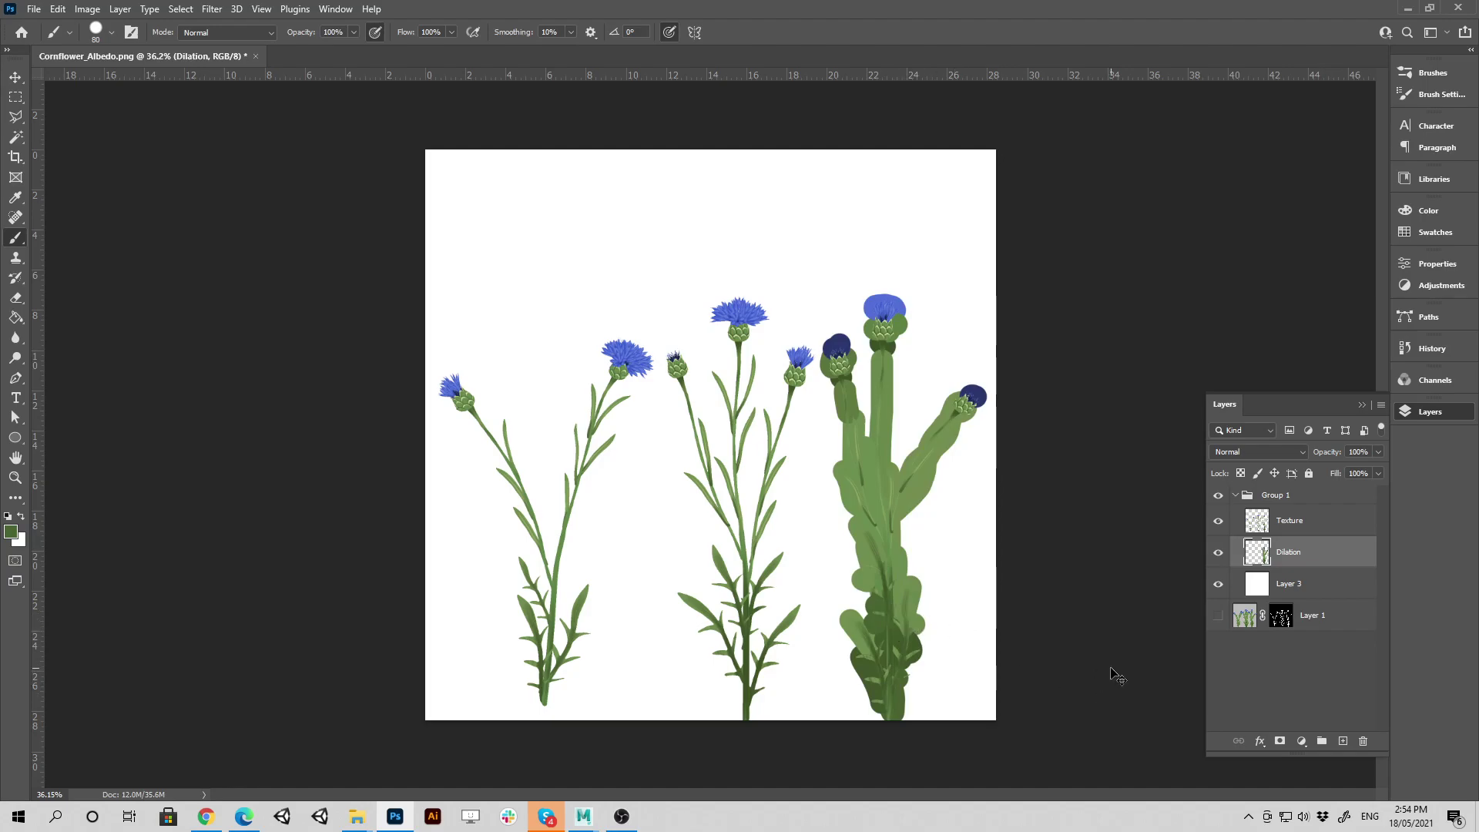
key(ctrl+shift+z)
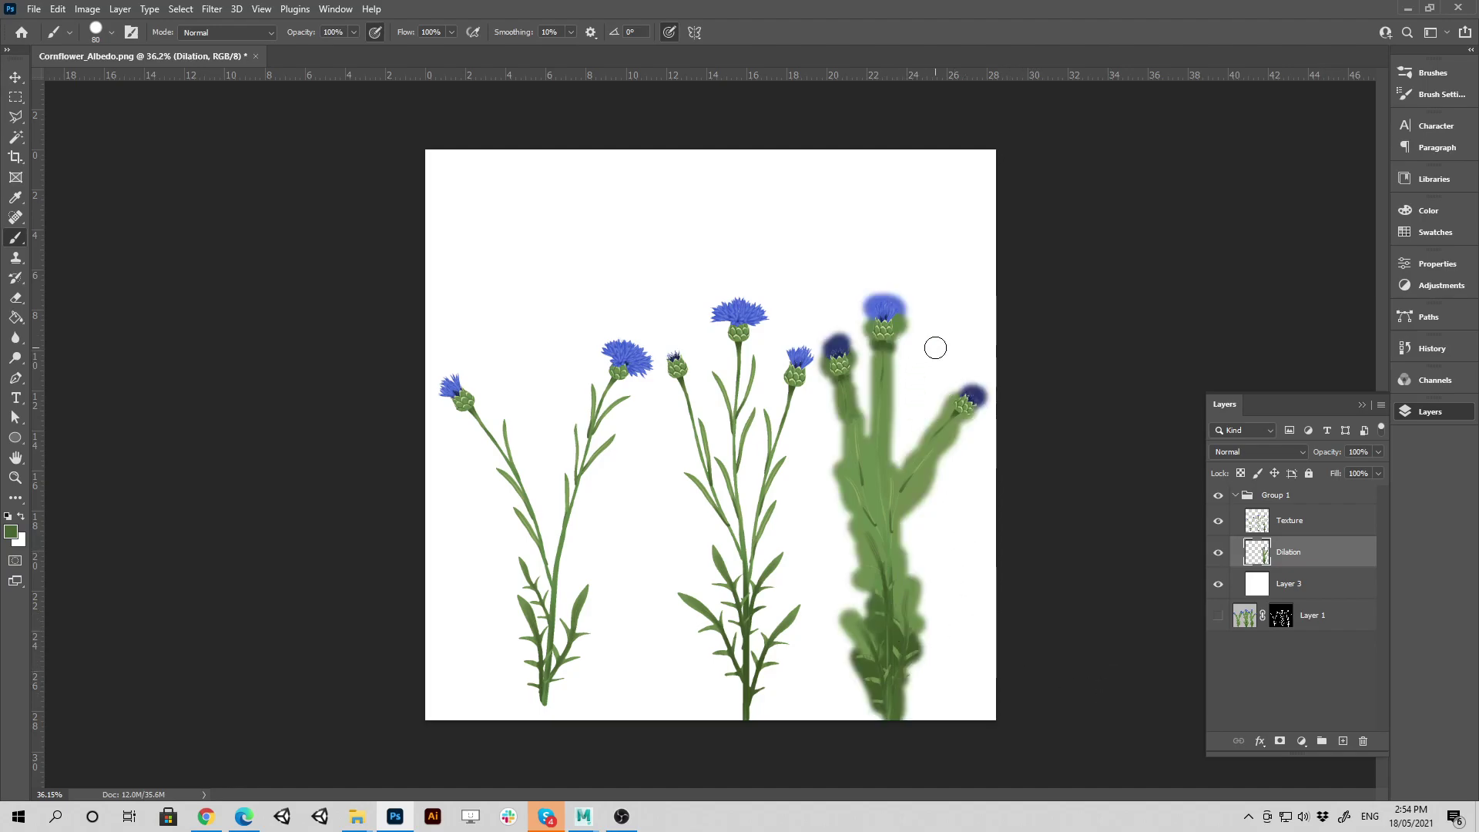
Load Layer 1's mask as a selection and add it as Group 1's layer mask
key(v)
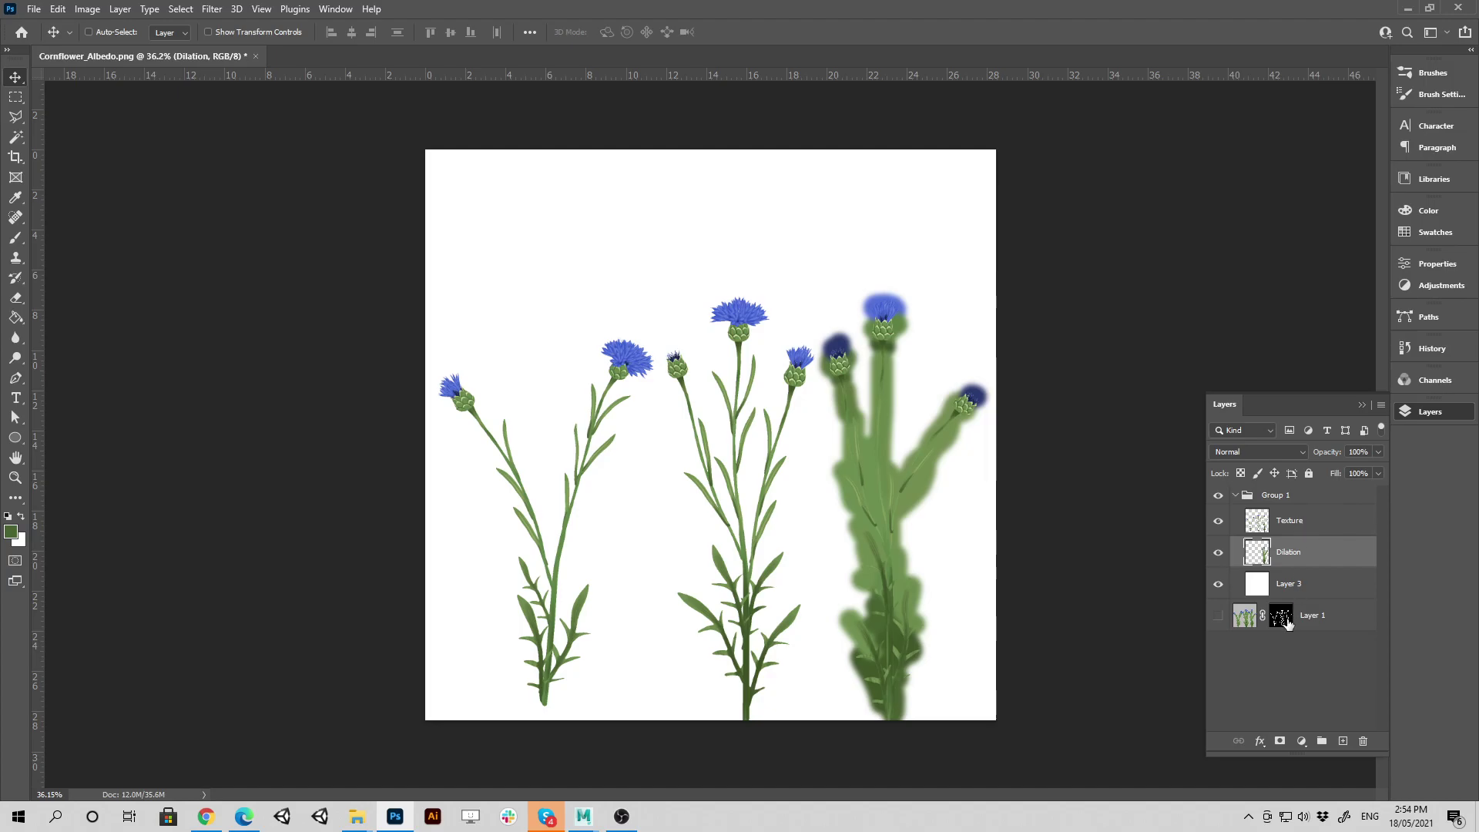
drag(1287, 624, 1291, 628)
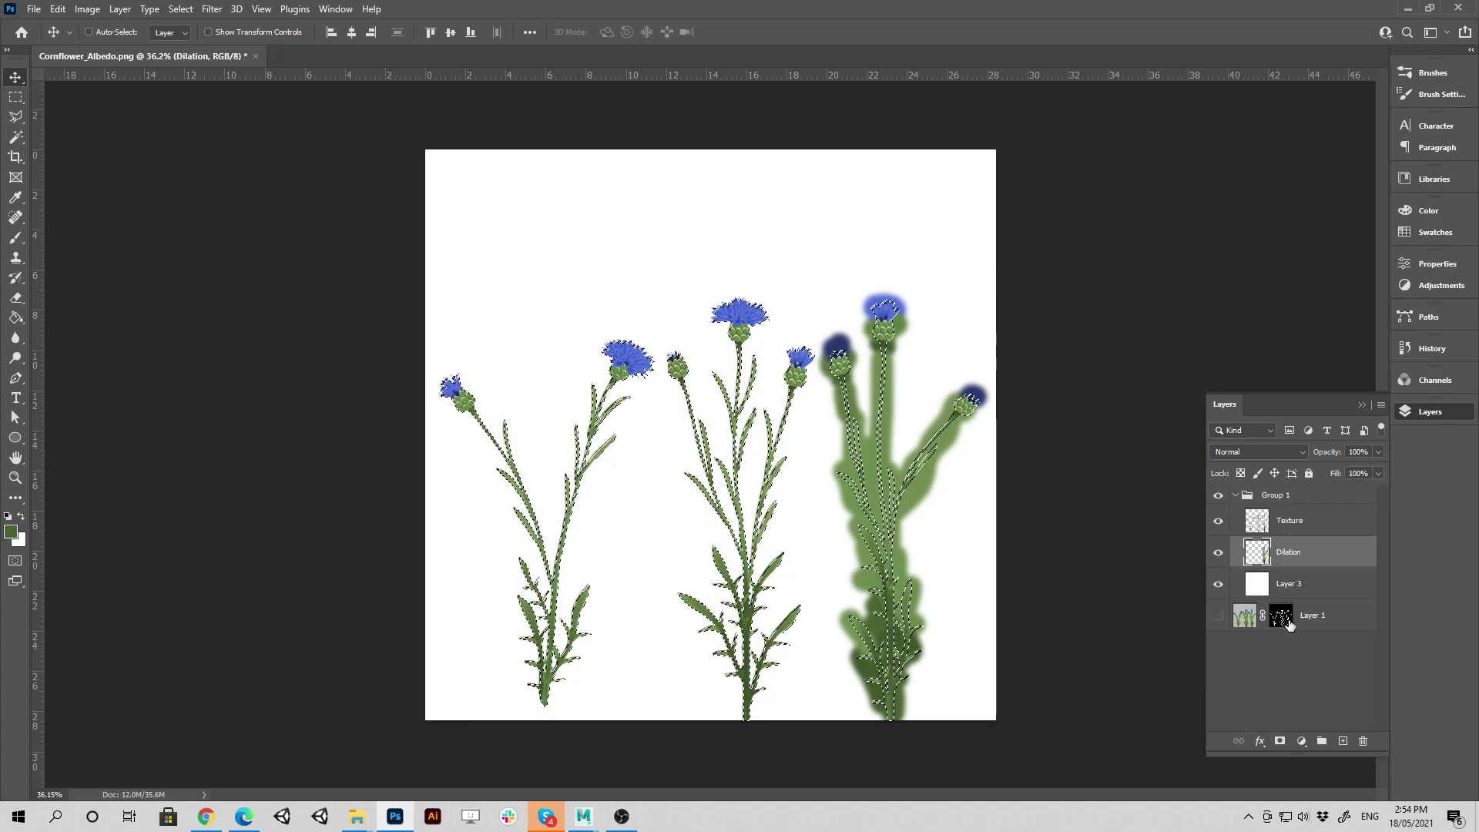
click(1285, 497)
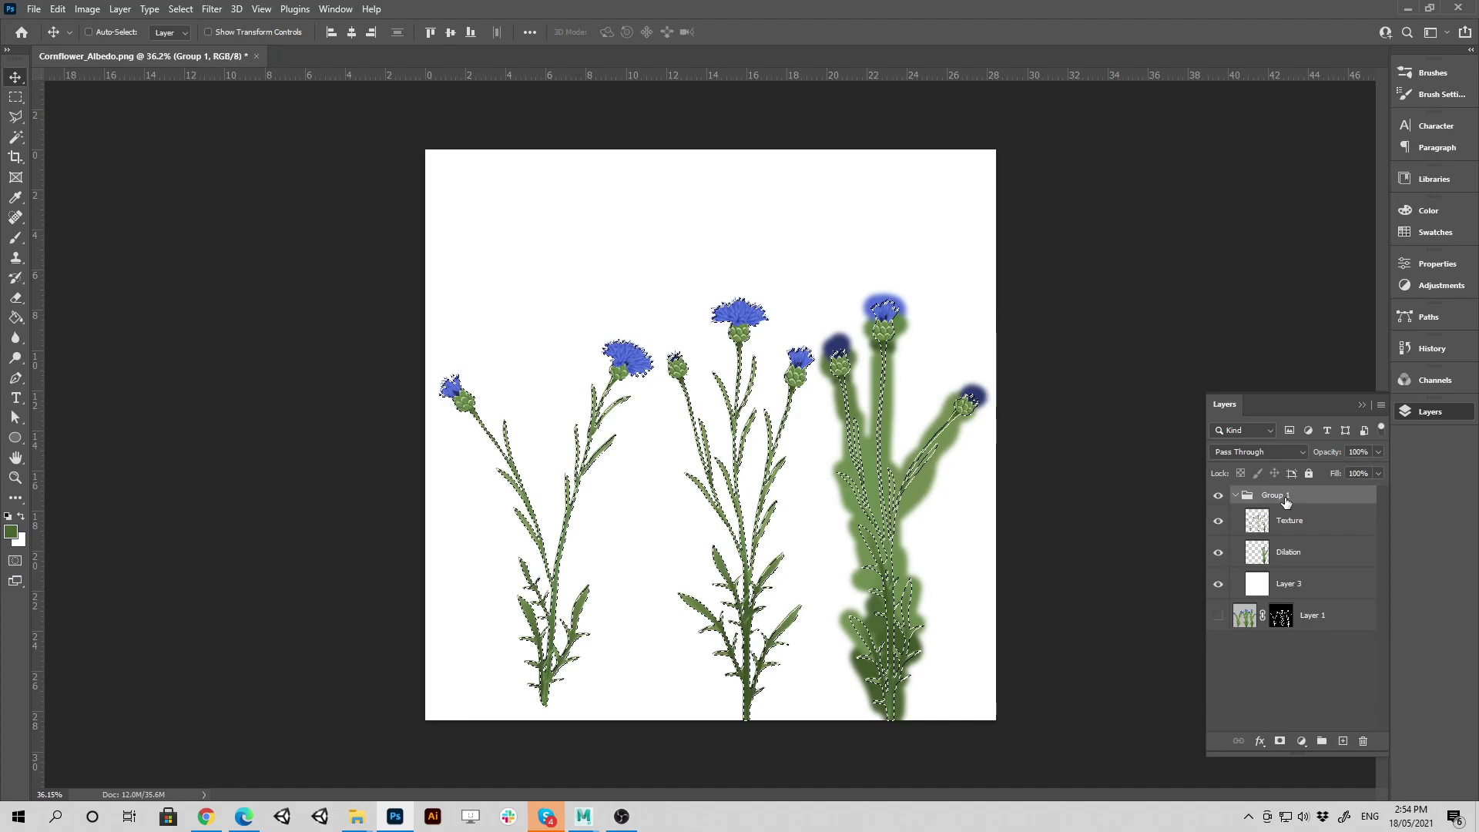
click(1284, 739)
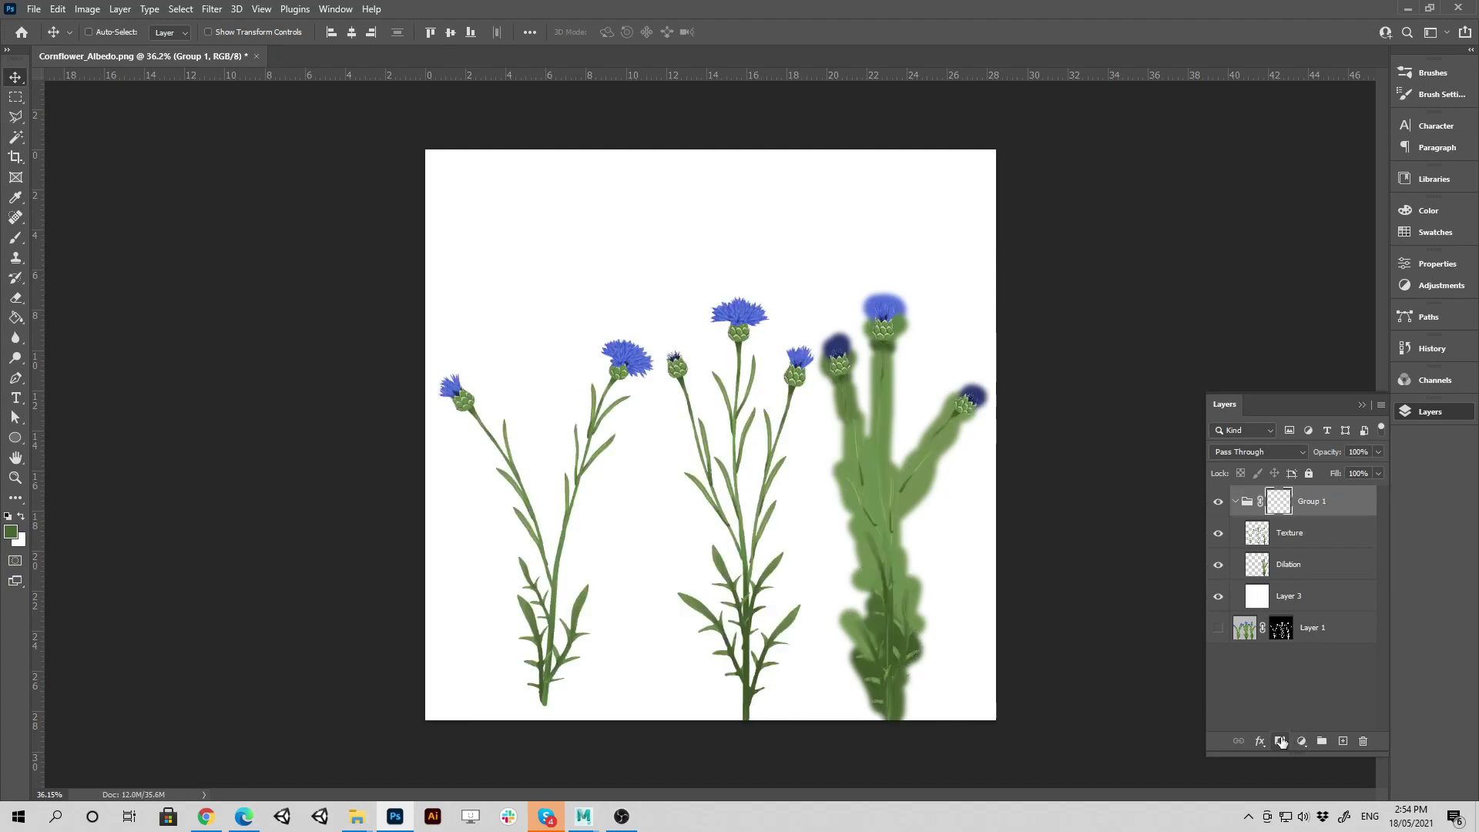
click(1236, 503)
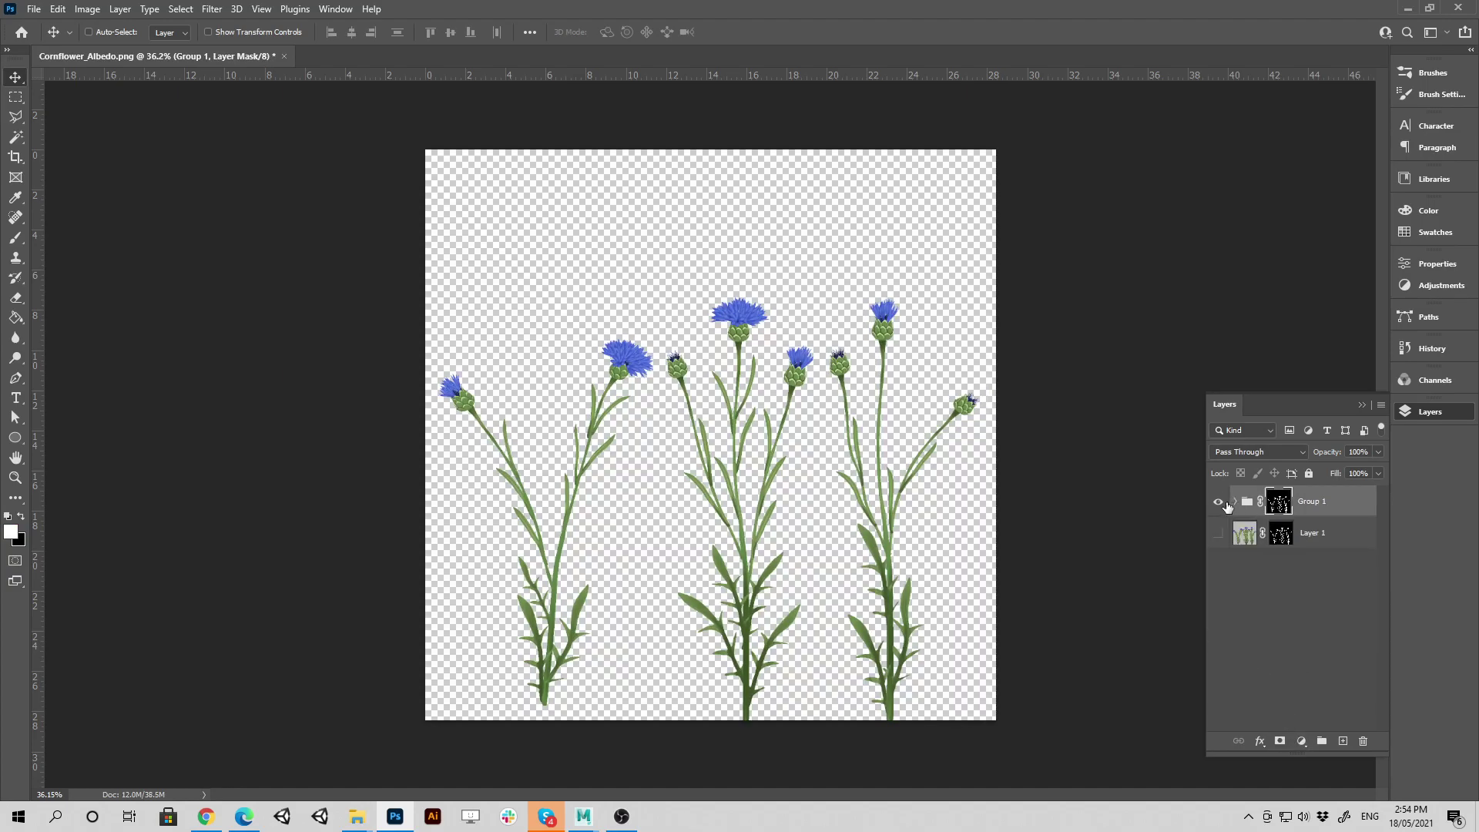
click(1250, 502)
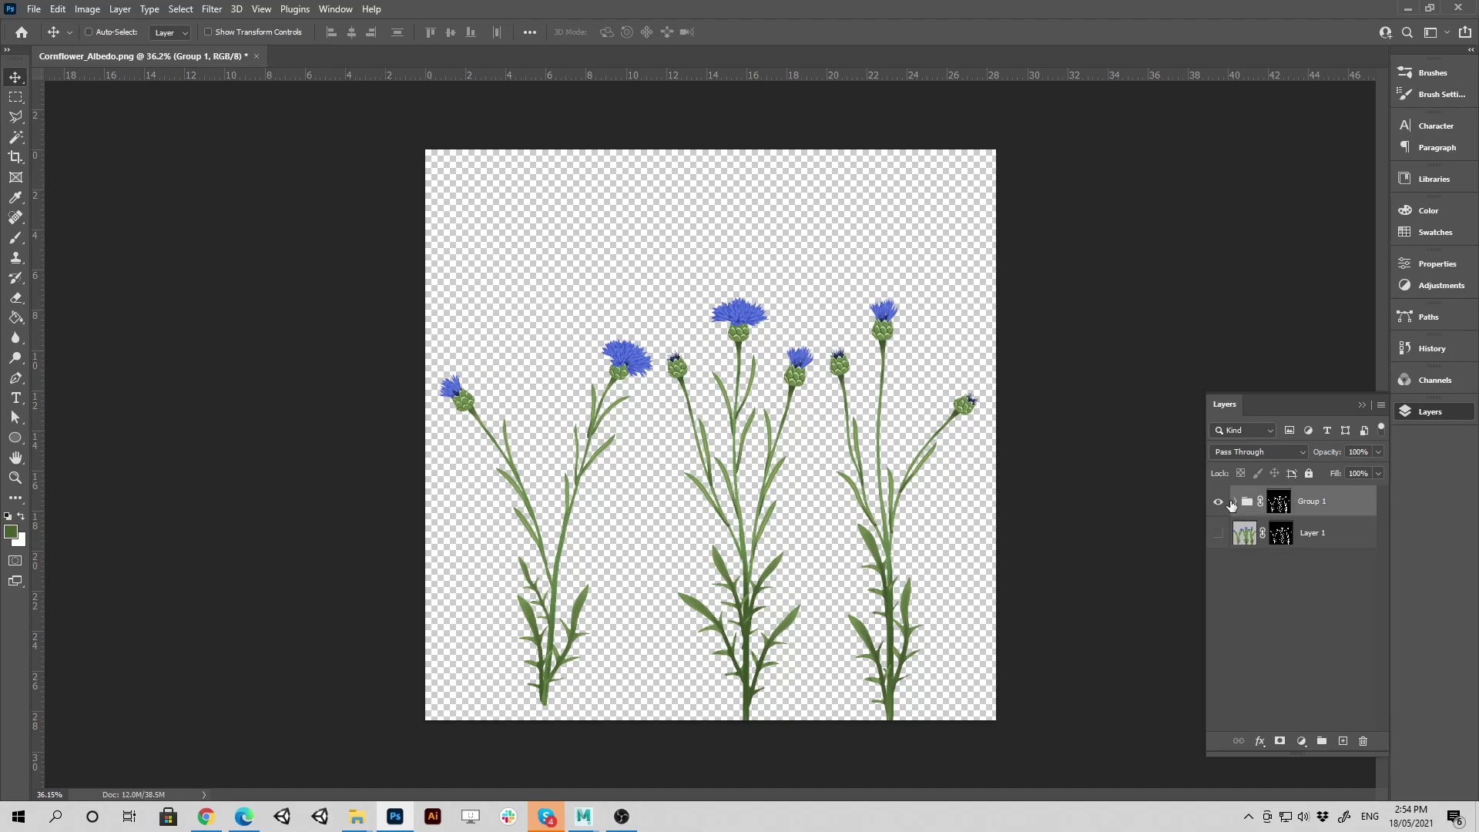
click(1235, 502)
click(1236, 503)
Merge Group 1 into one layer, then check its mask and pixel thumbnails
right_click(1322, 505)
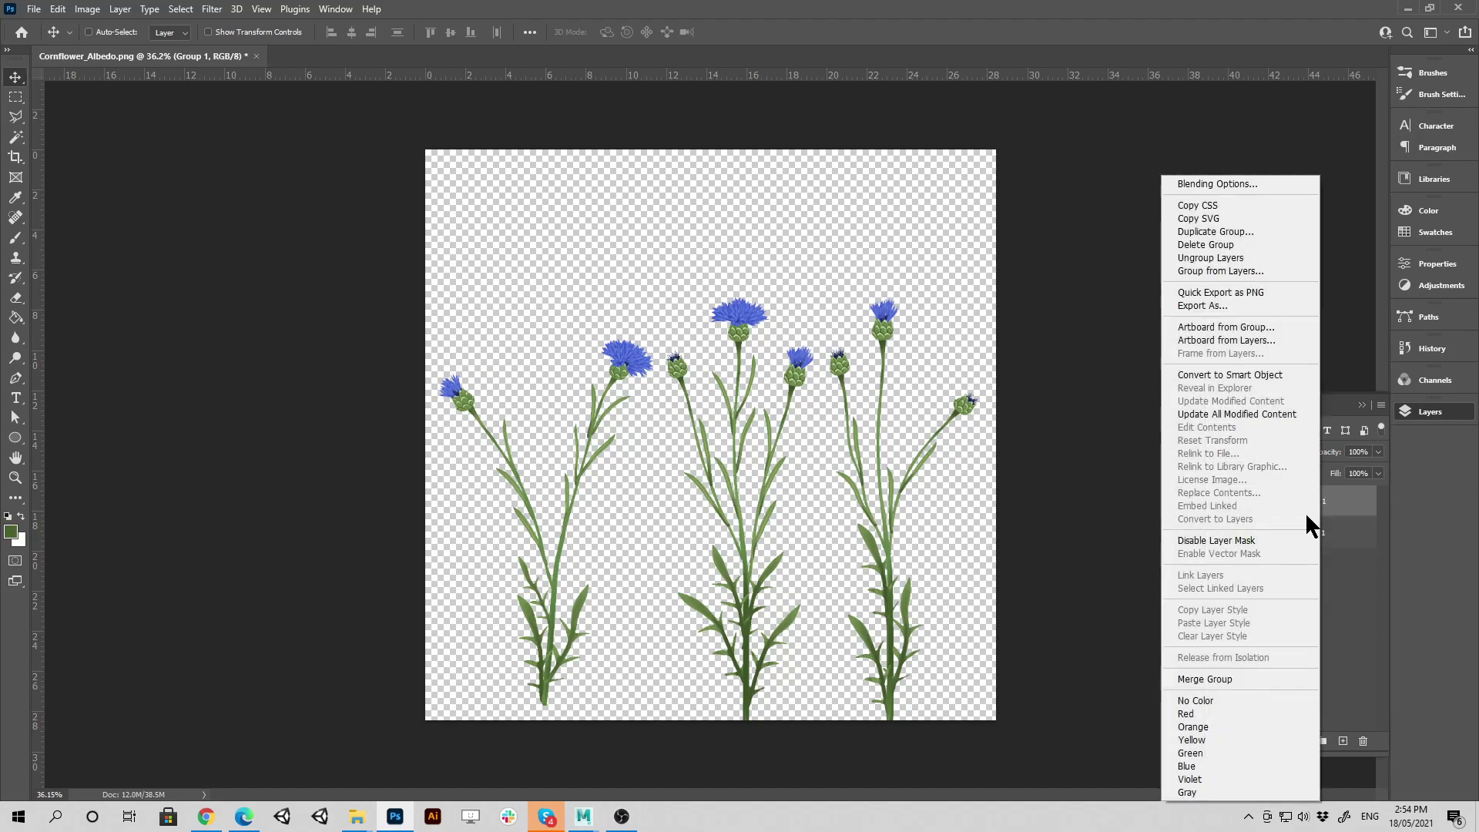
click(1237, 678)
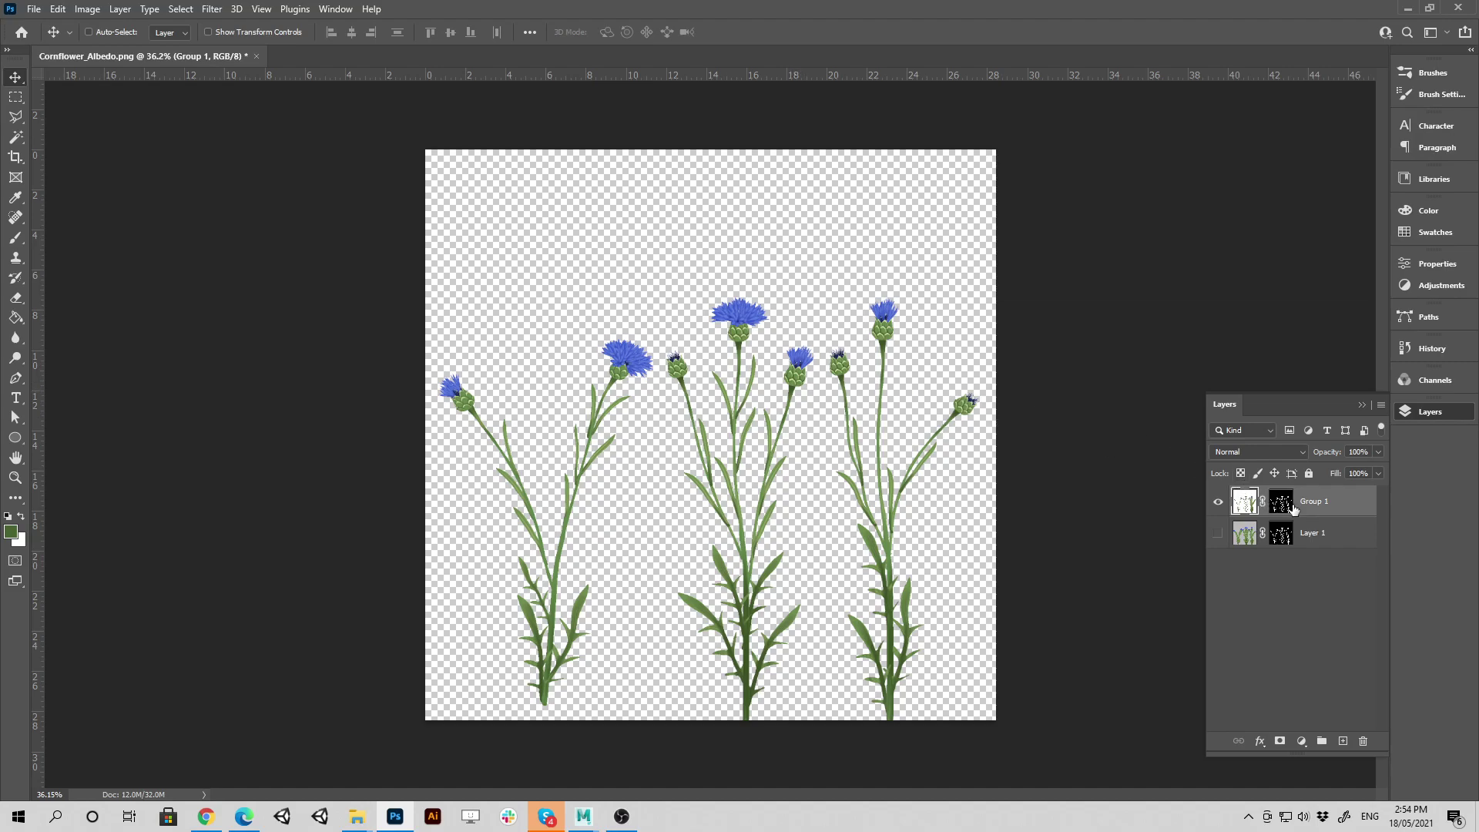
click(1282, 503)
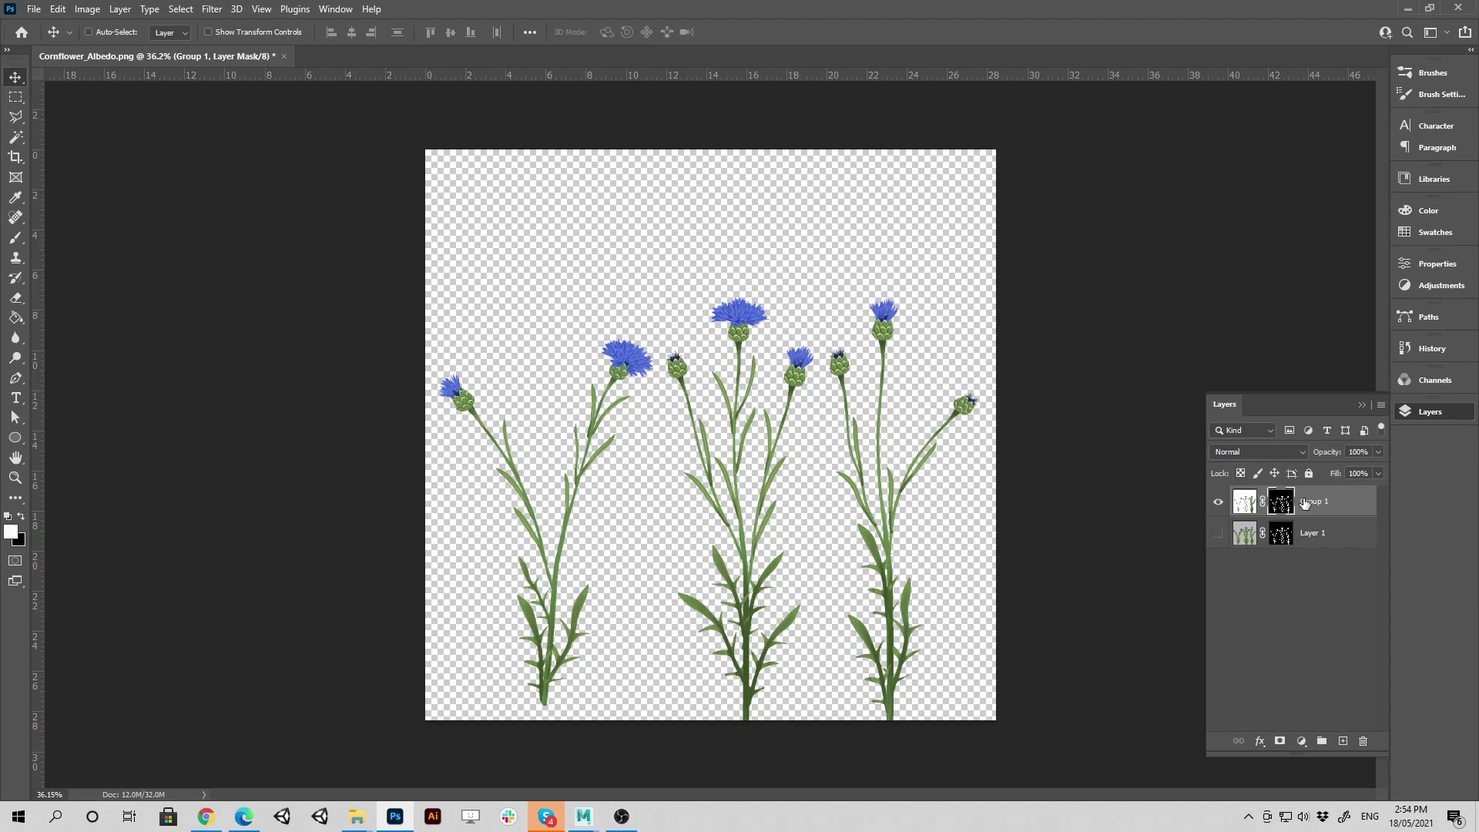
click(1246, 502)
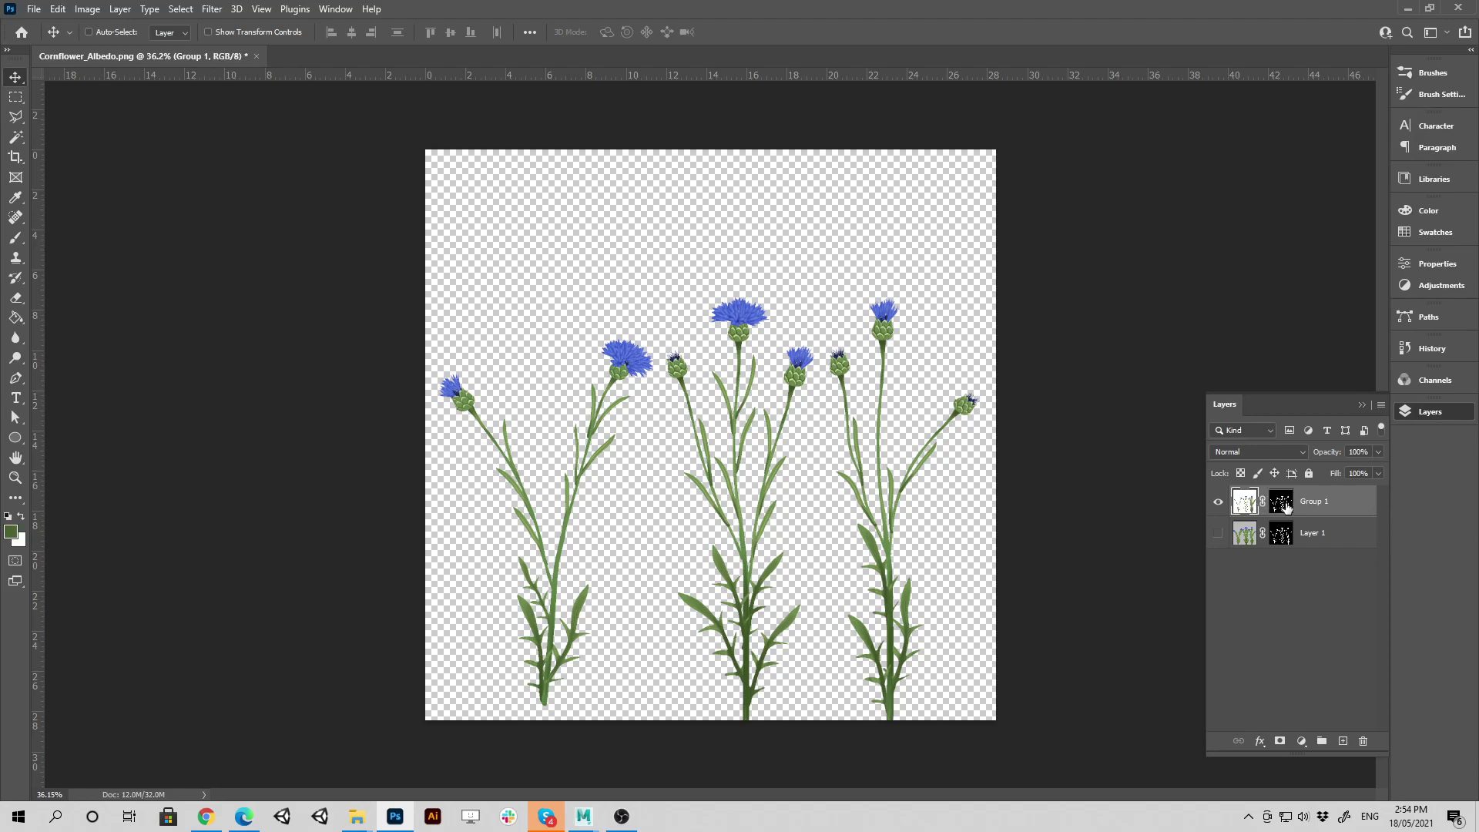
Disable Group 1's layer mask, undo an accidental move, and hide Group 1
right_click(1283, 505)
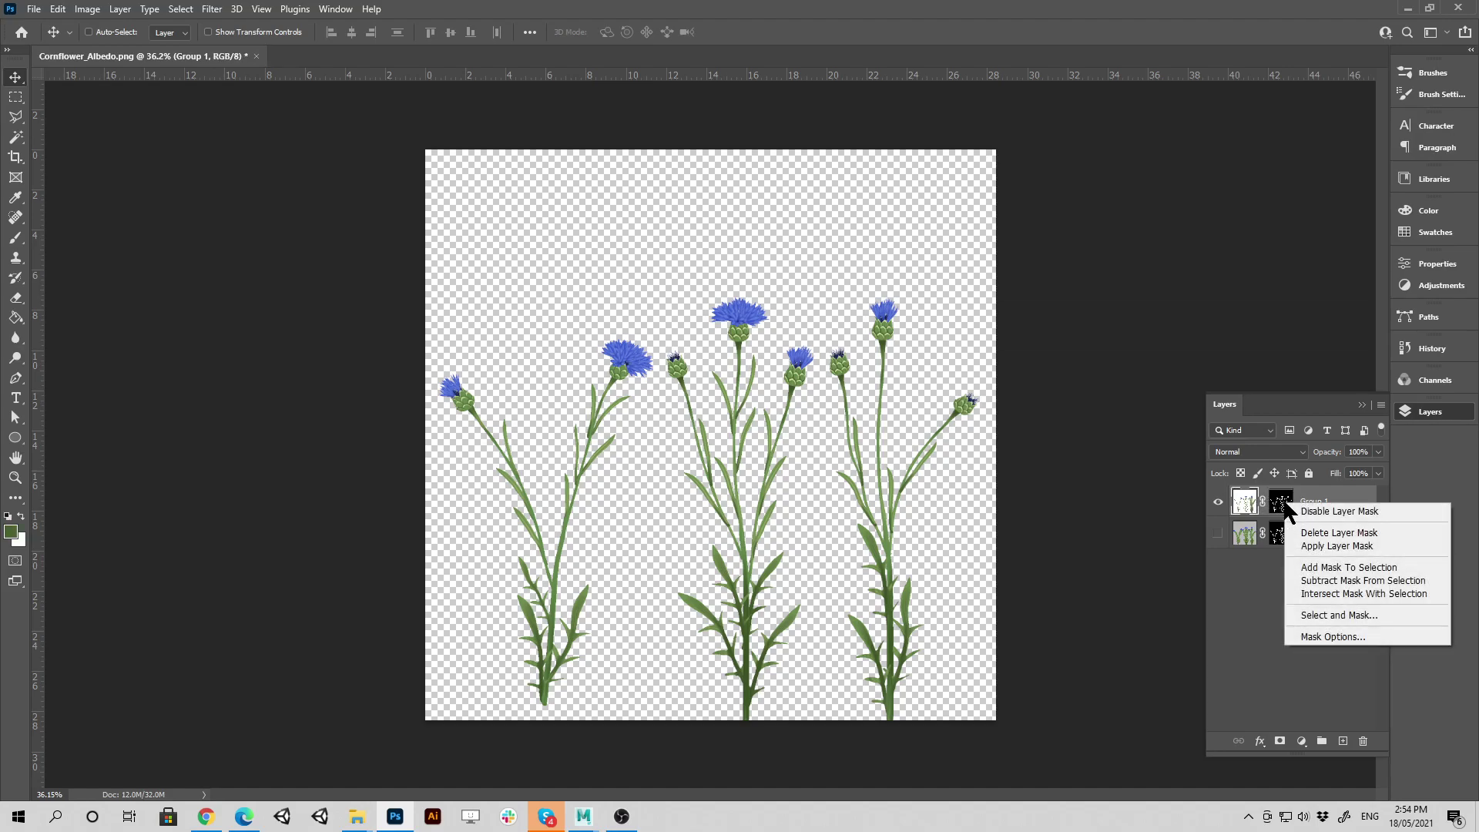
click(1324, 512)
drag(983, 484, 982, 505)
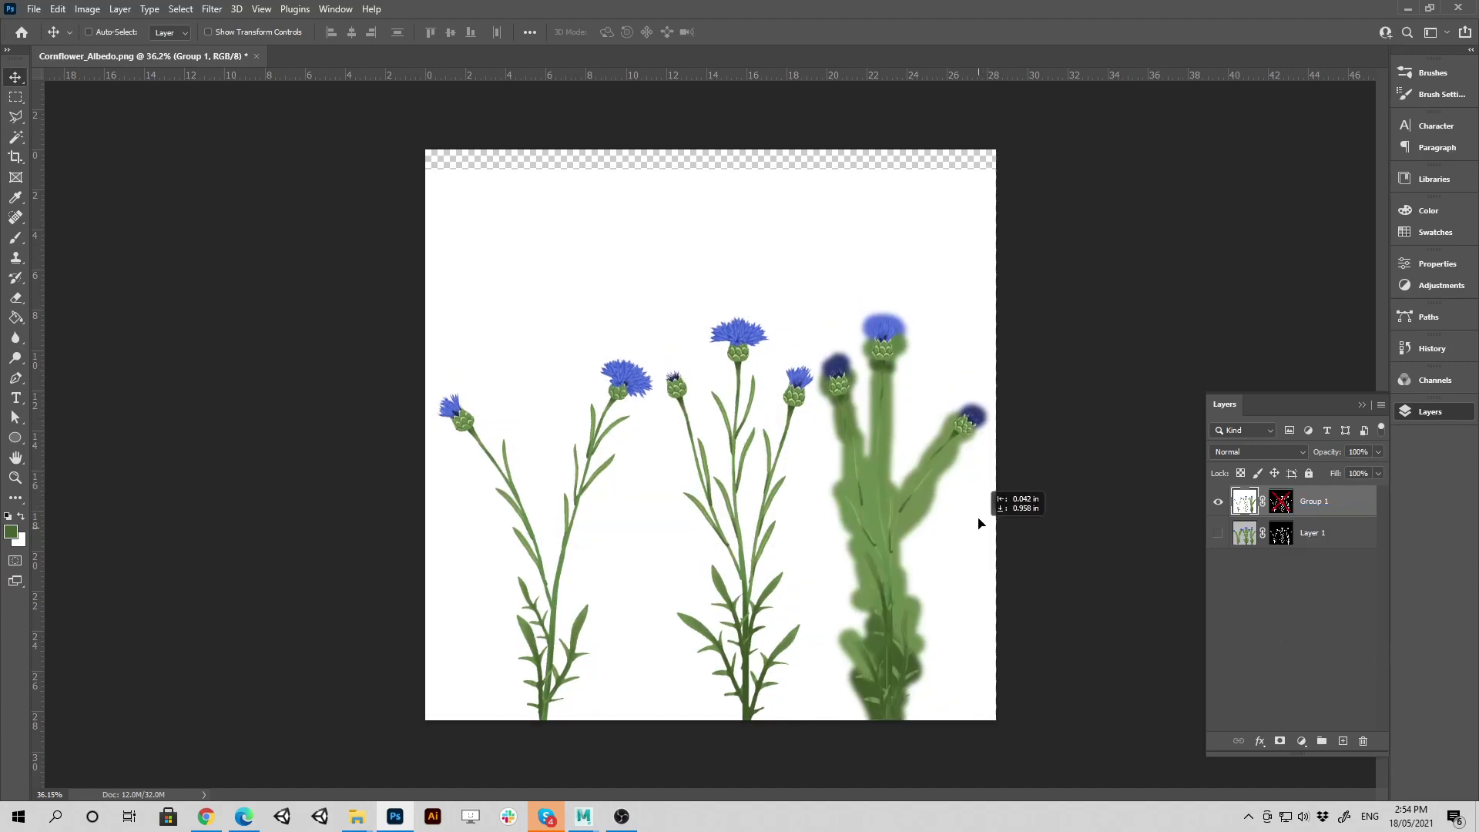
key(ctrl+z)
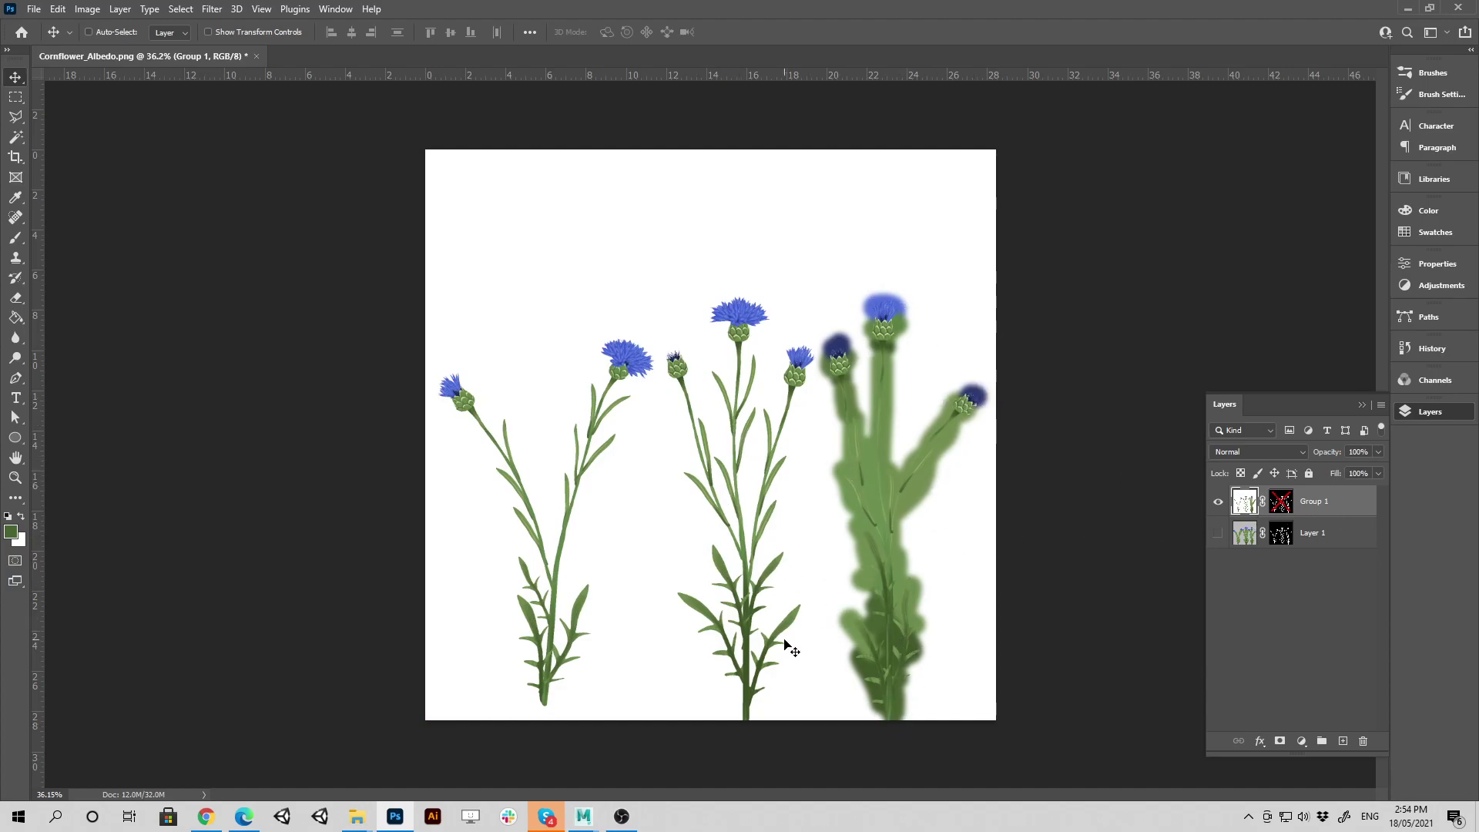
click(1215, 502)
Show Layer 1 and disable its layer mask to reveal the blocky plant texture
click(1217, 534)
right_click(1281, 536)
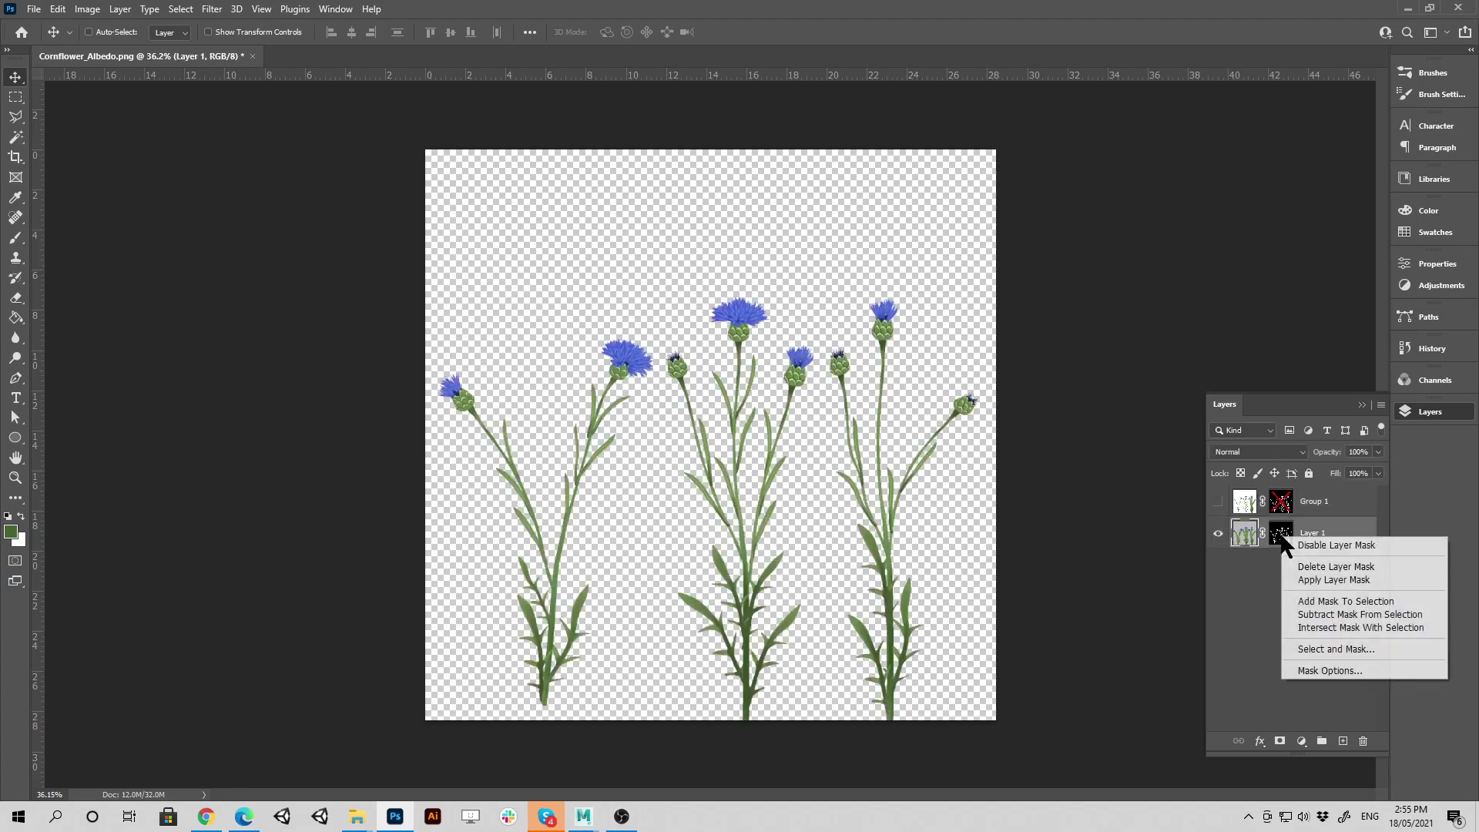
click(1304, 545)
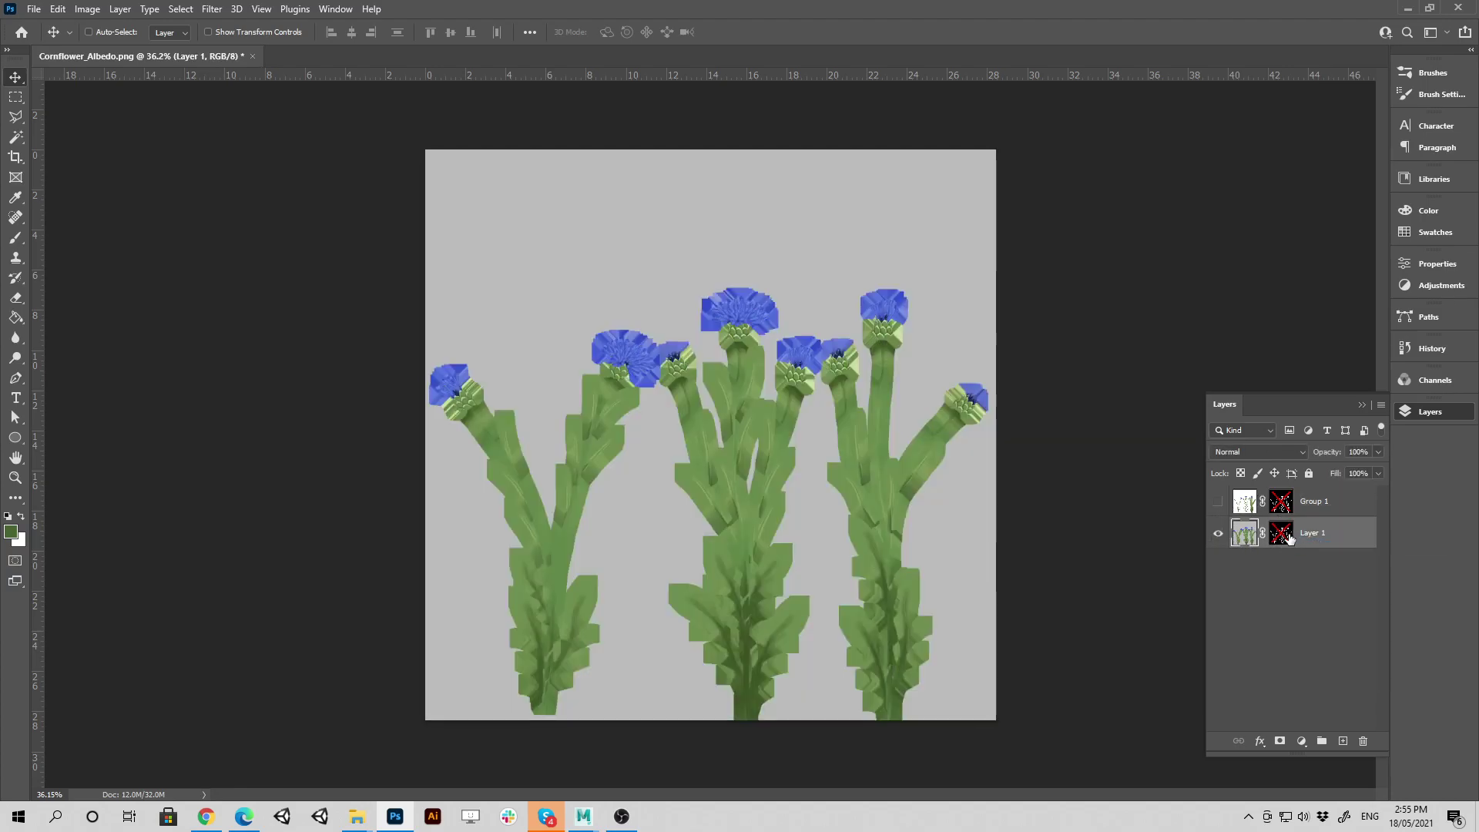
right_click(1290, 537)
click(1317, 548)
right_click(1283, 537)
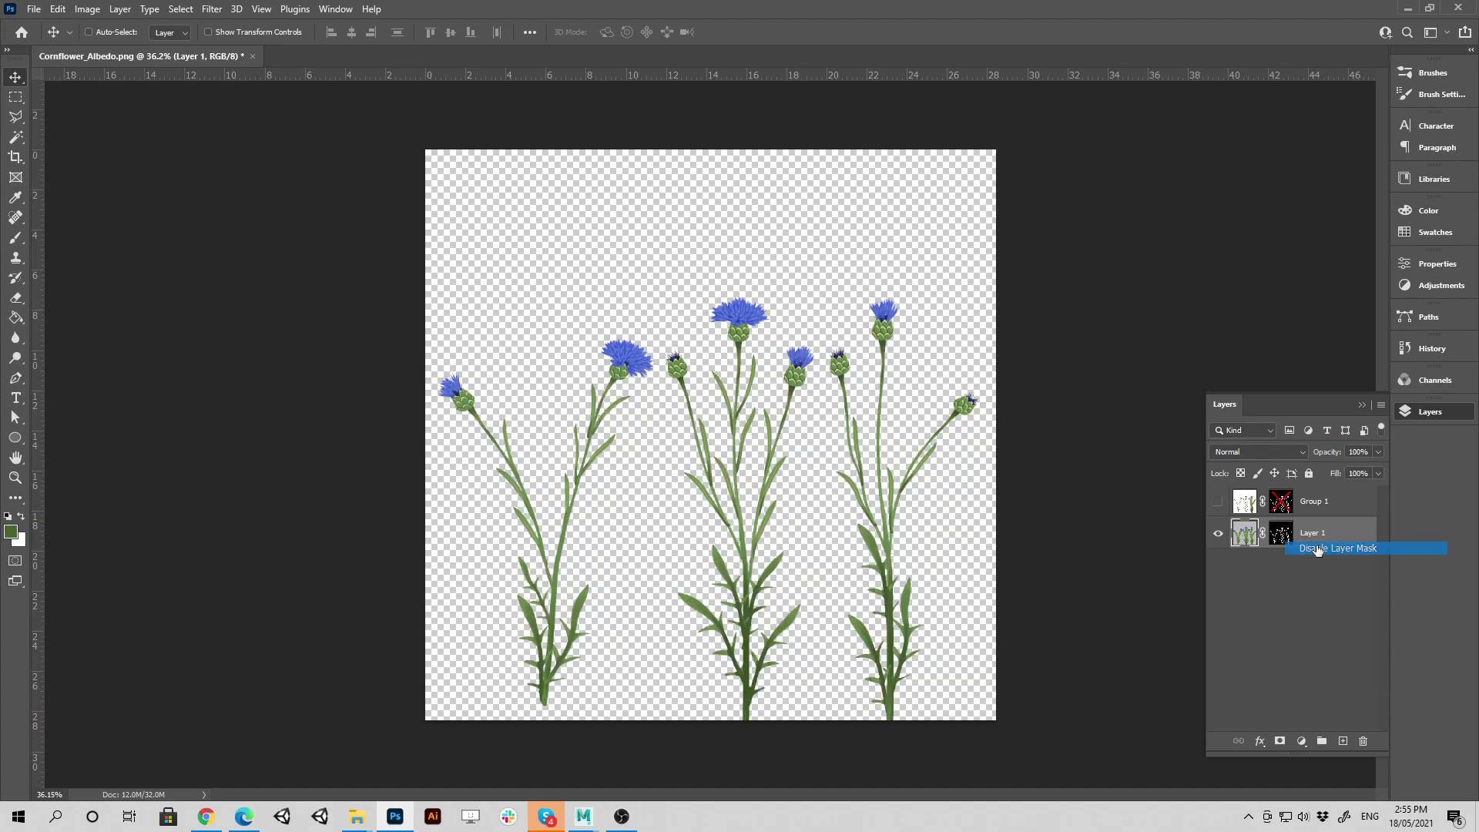
click(1318, 549)
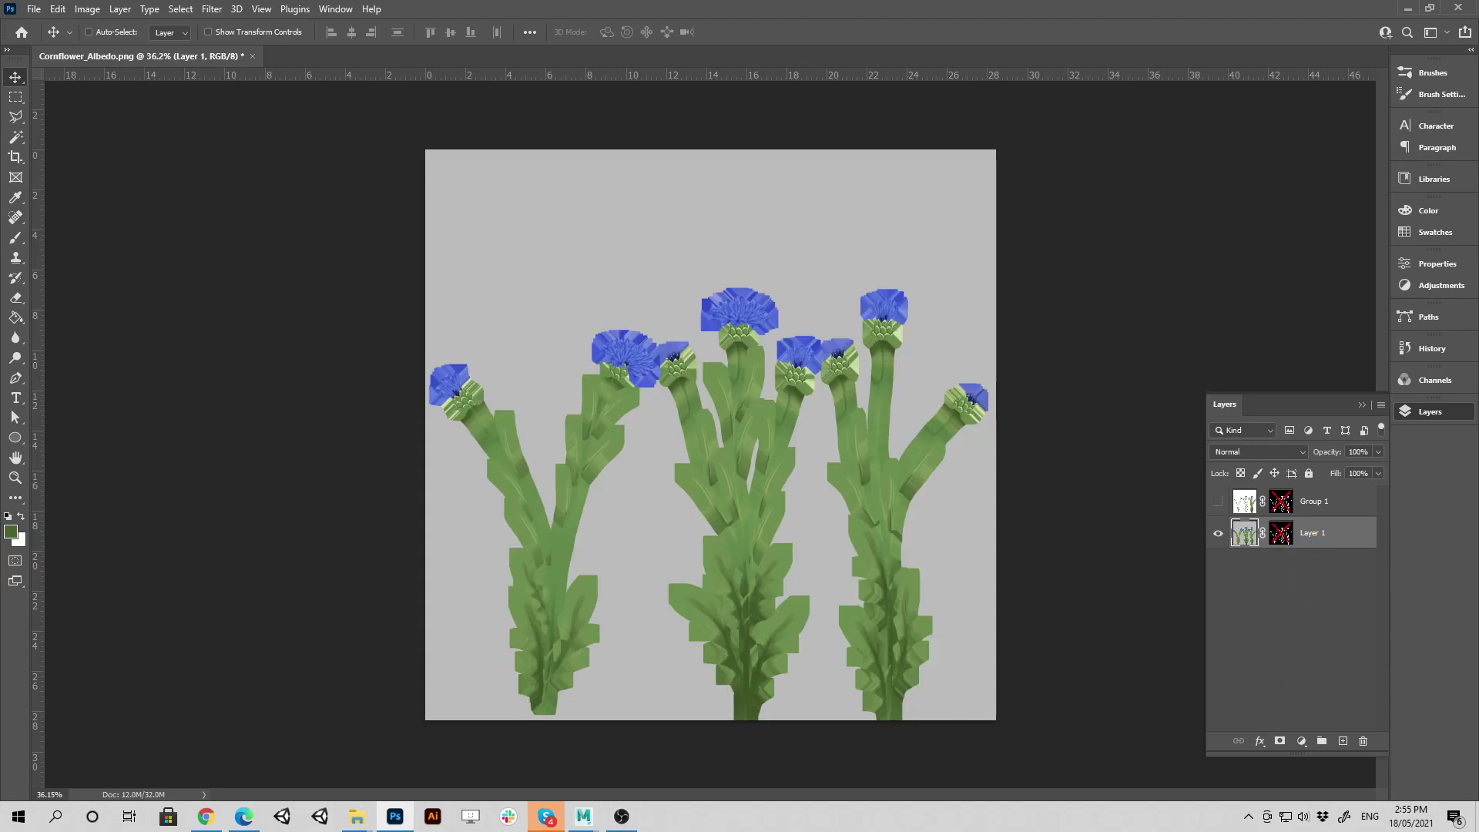